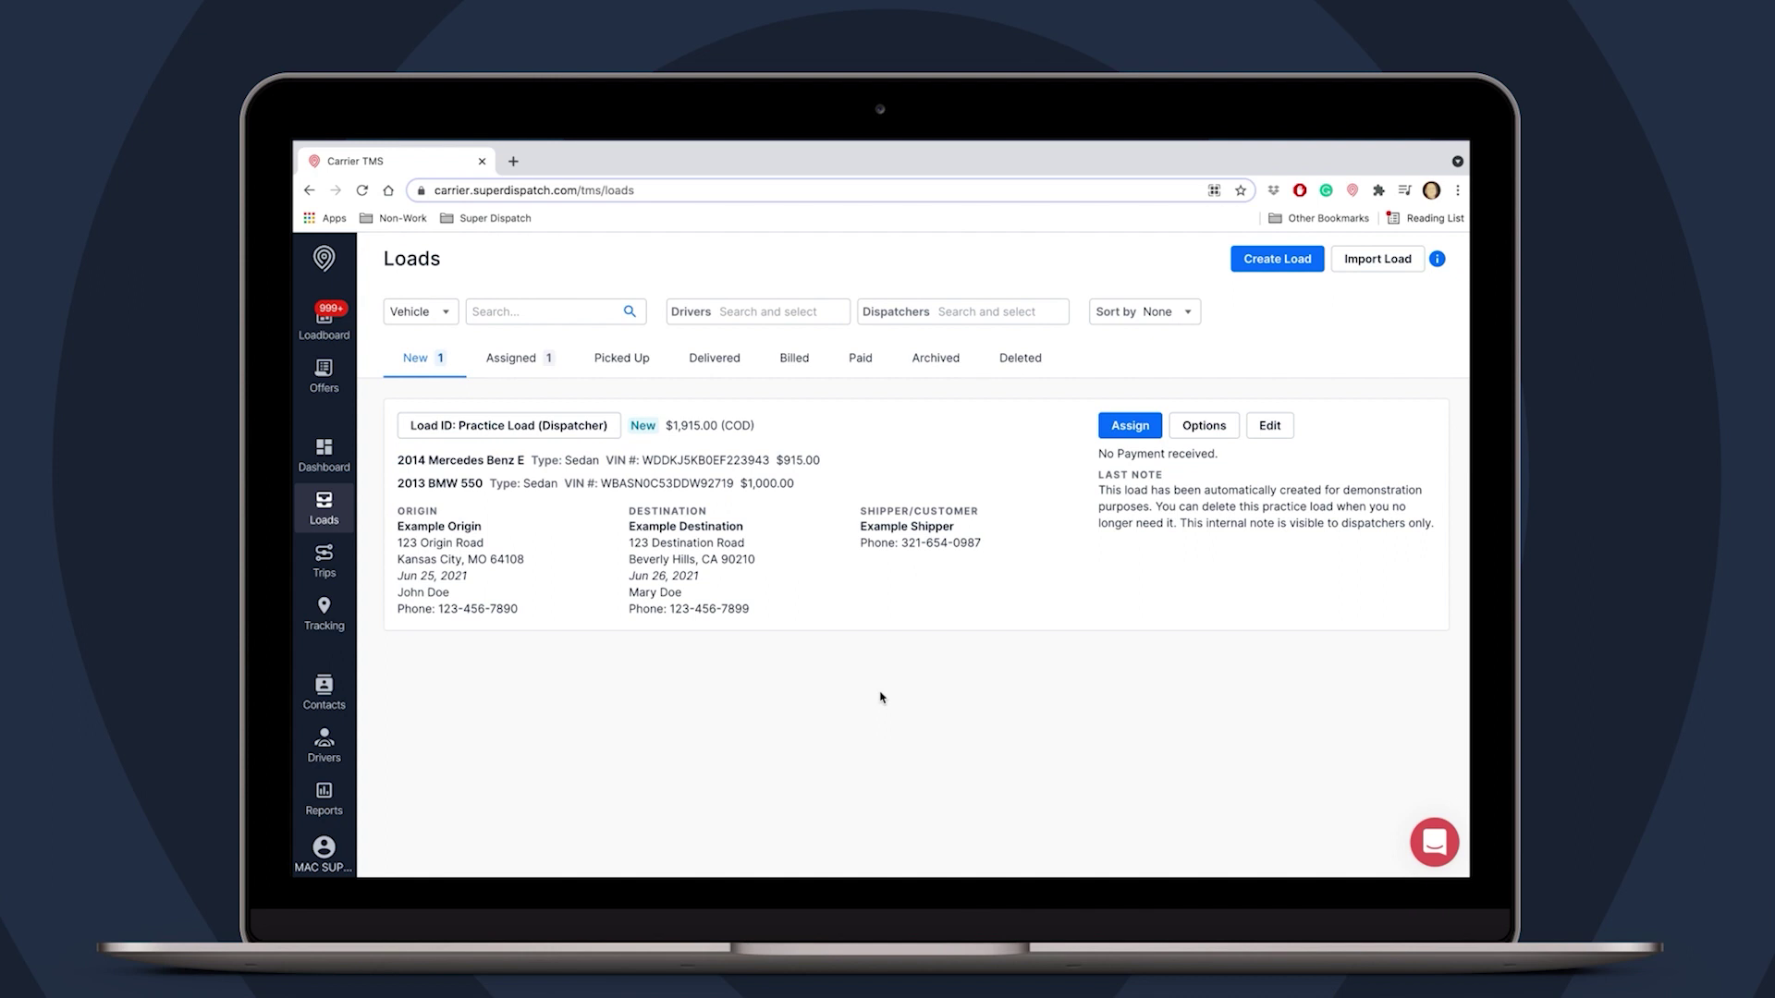
- Open Carrier Profile from the account menu and start the Verified Carrier Application
click(326, 848)
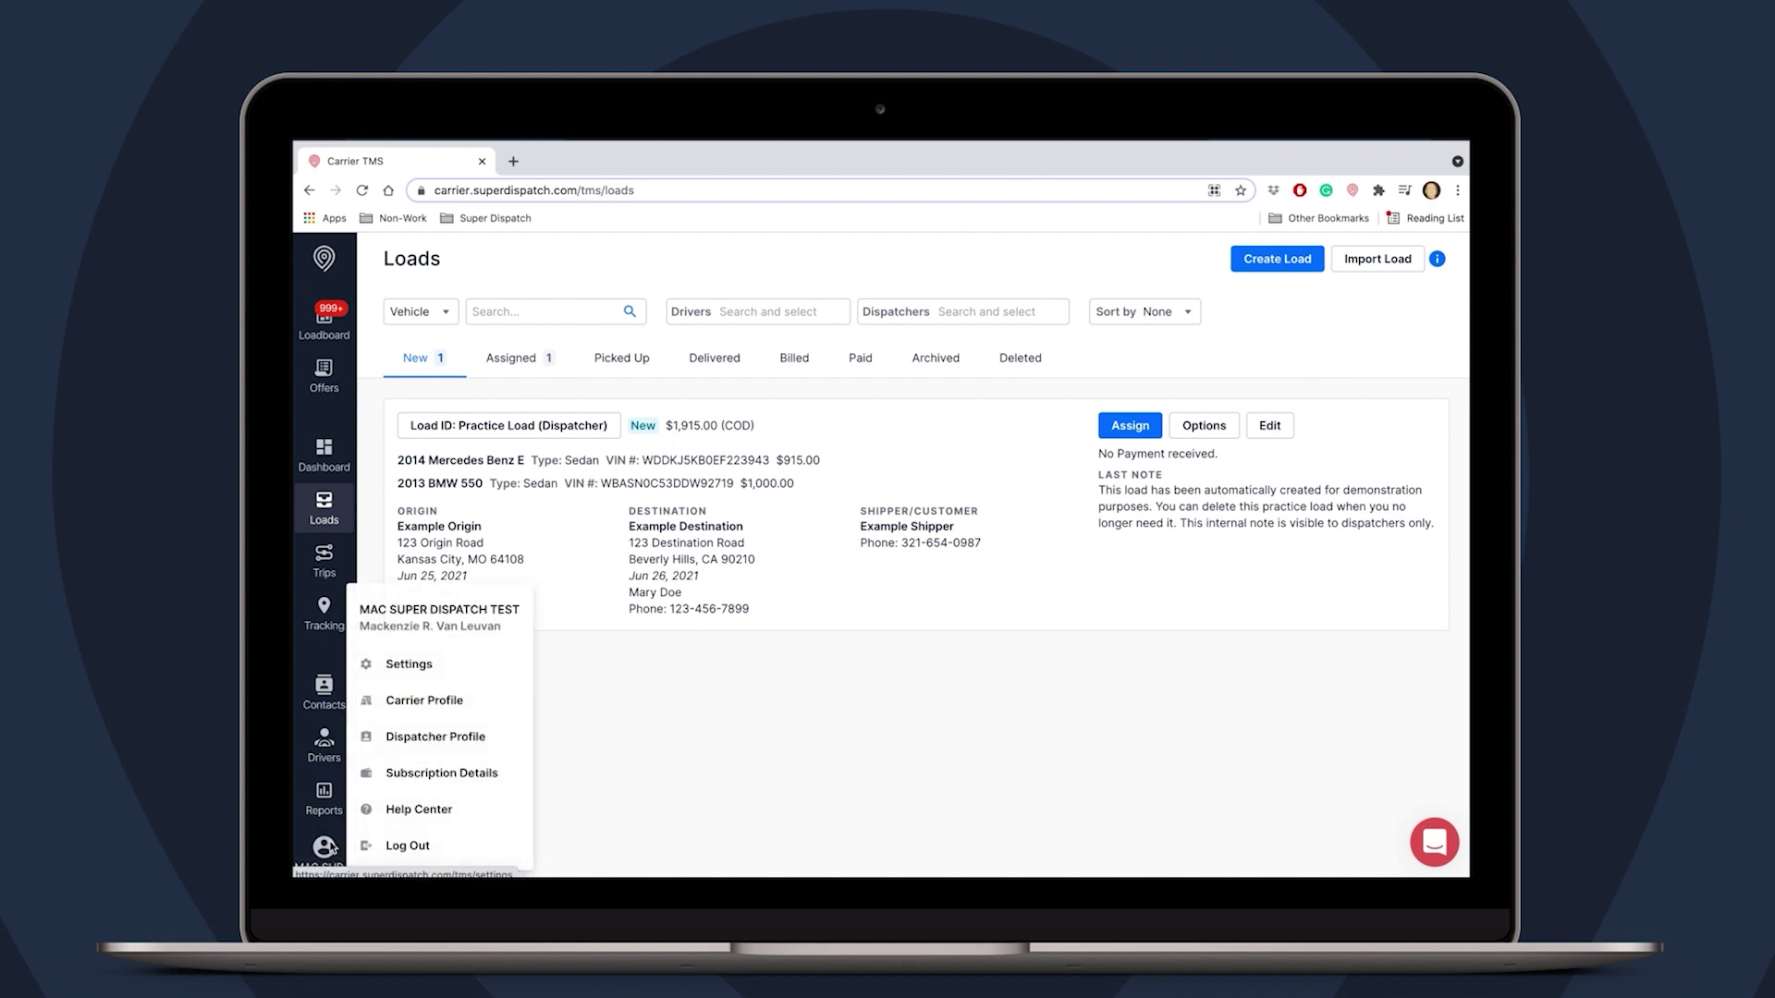
click(463, 709)
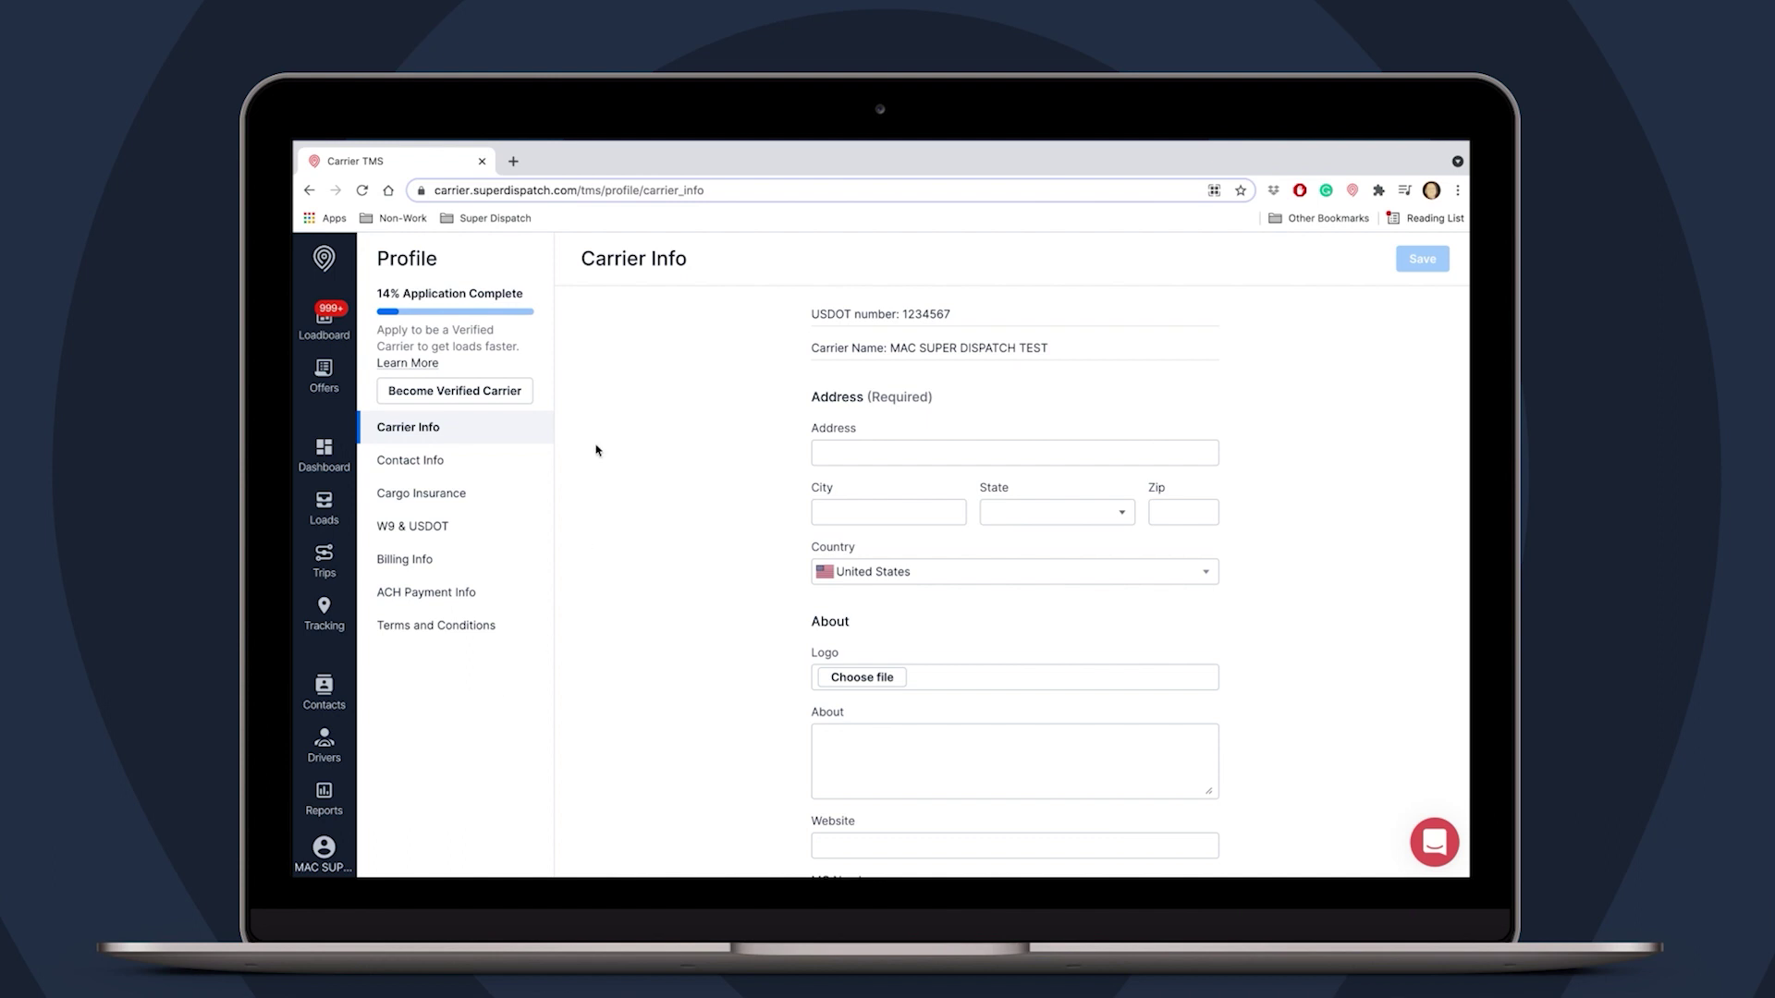
click(475, 392)
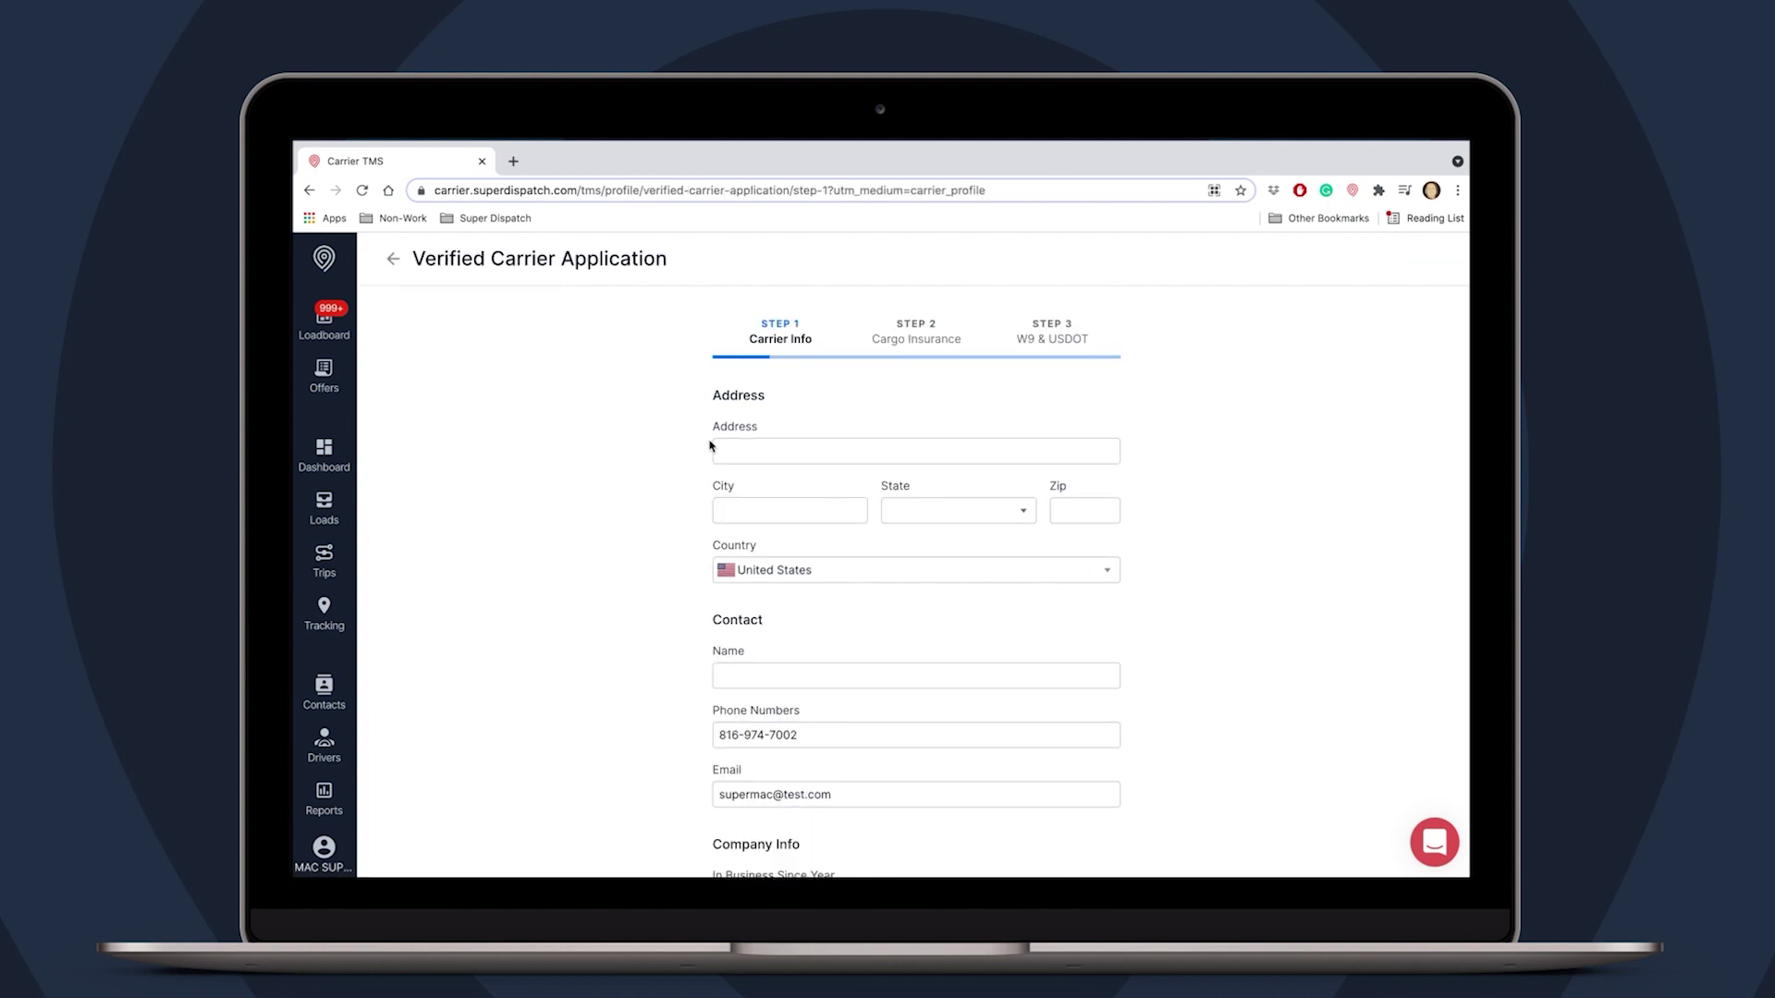
- Enter the carrier's street address in Kansas City, Missouri, with its zip code
click(725, 452)
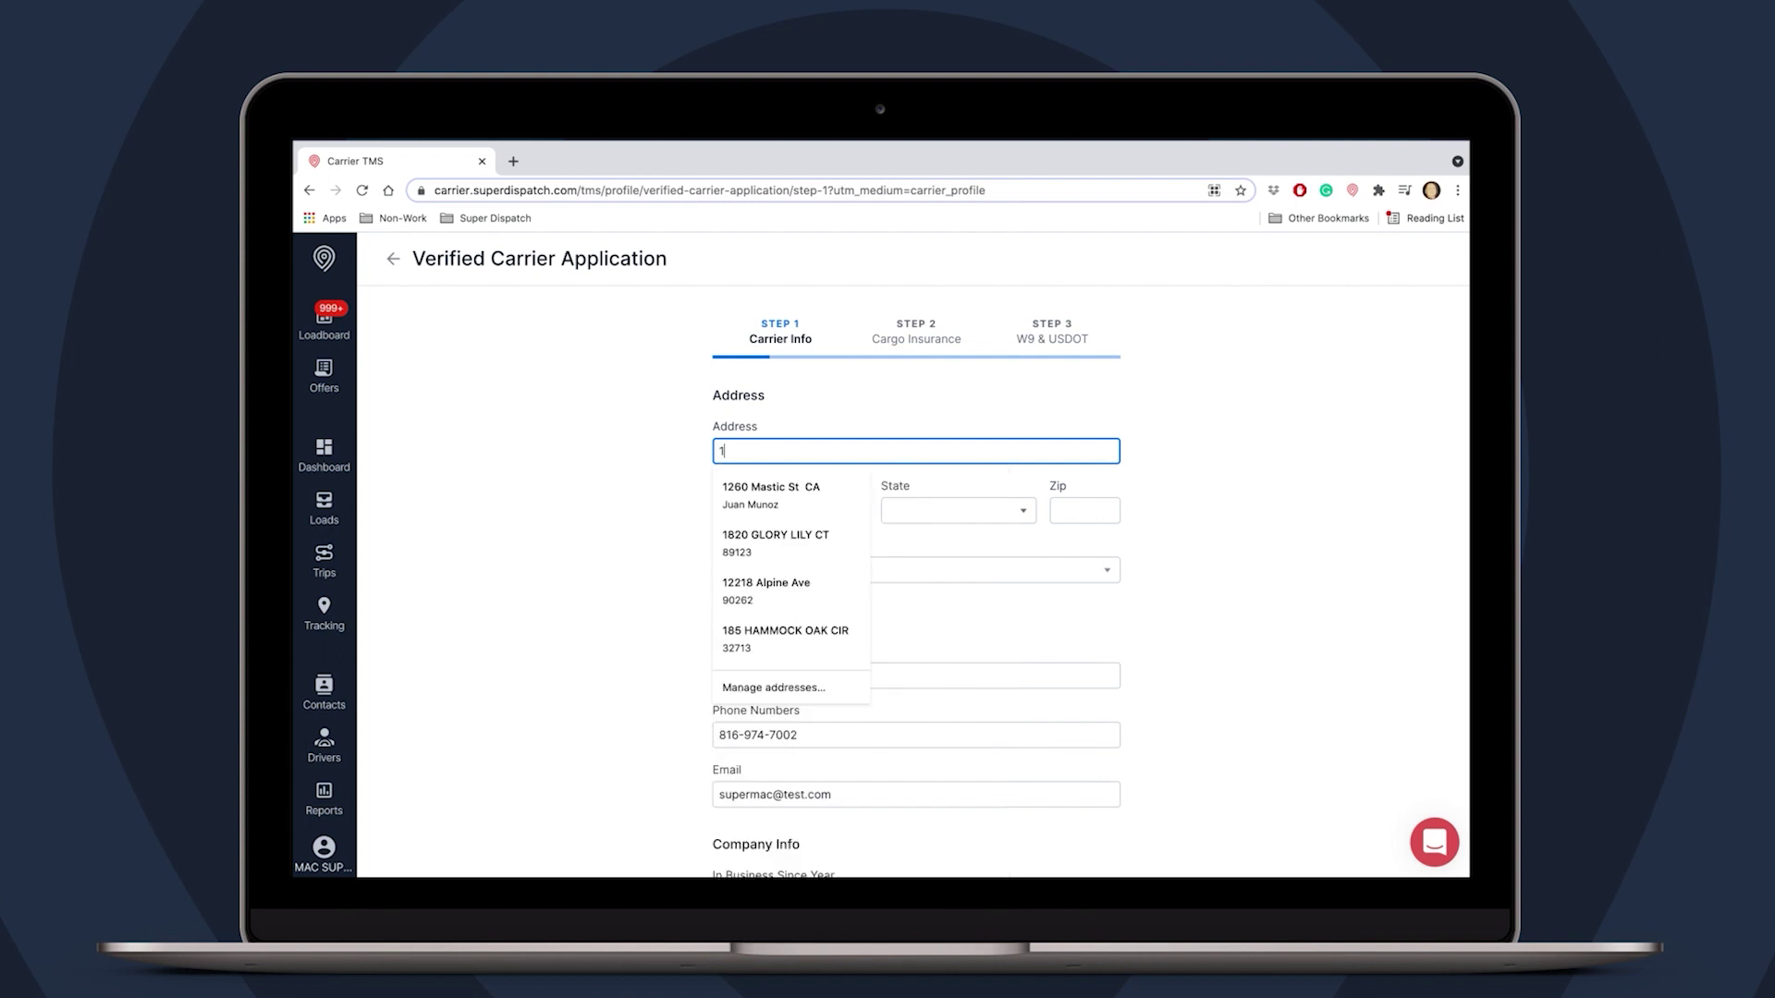
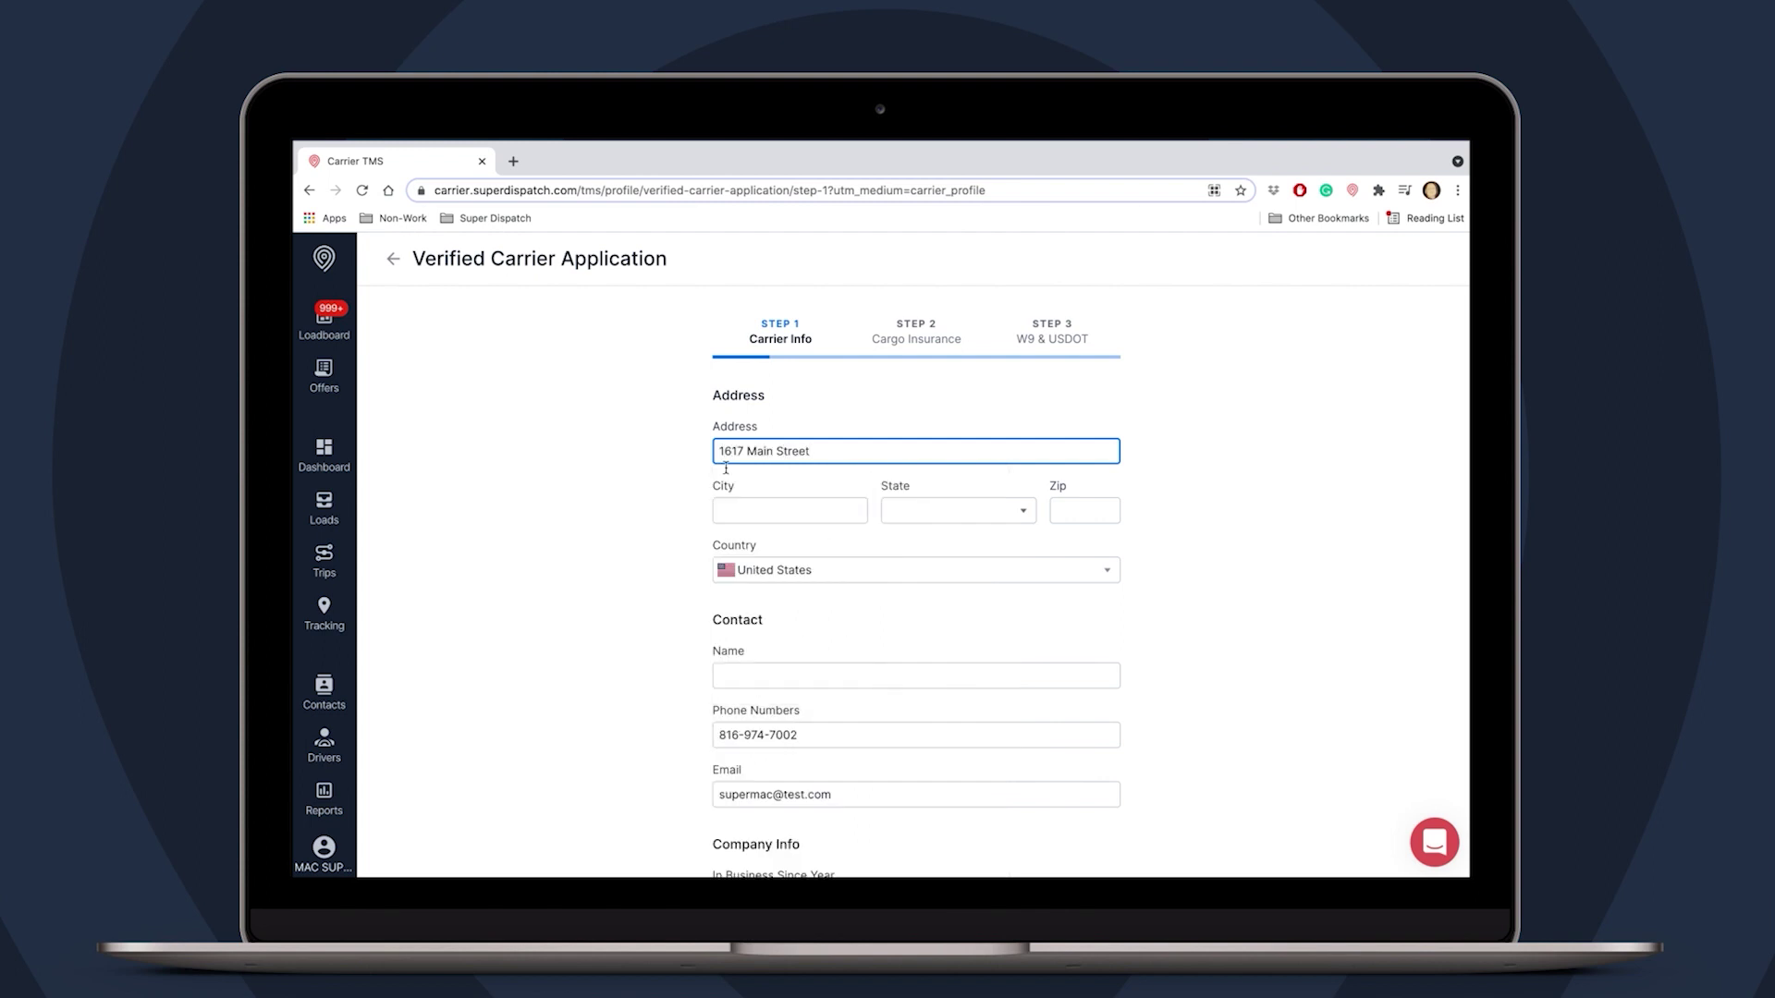
click(734, 510)
text(Kansas )
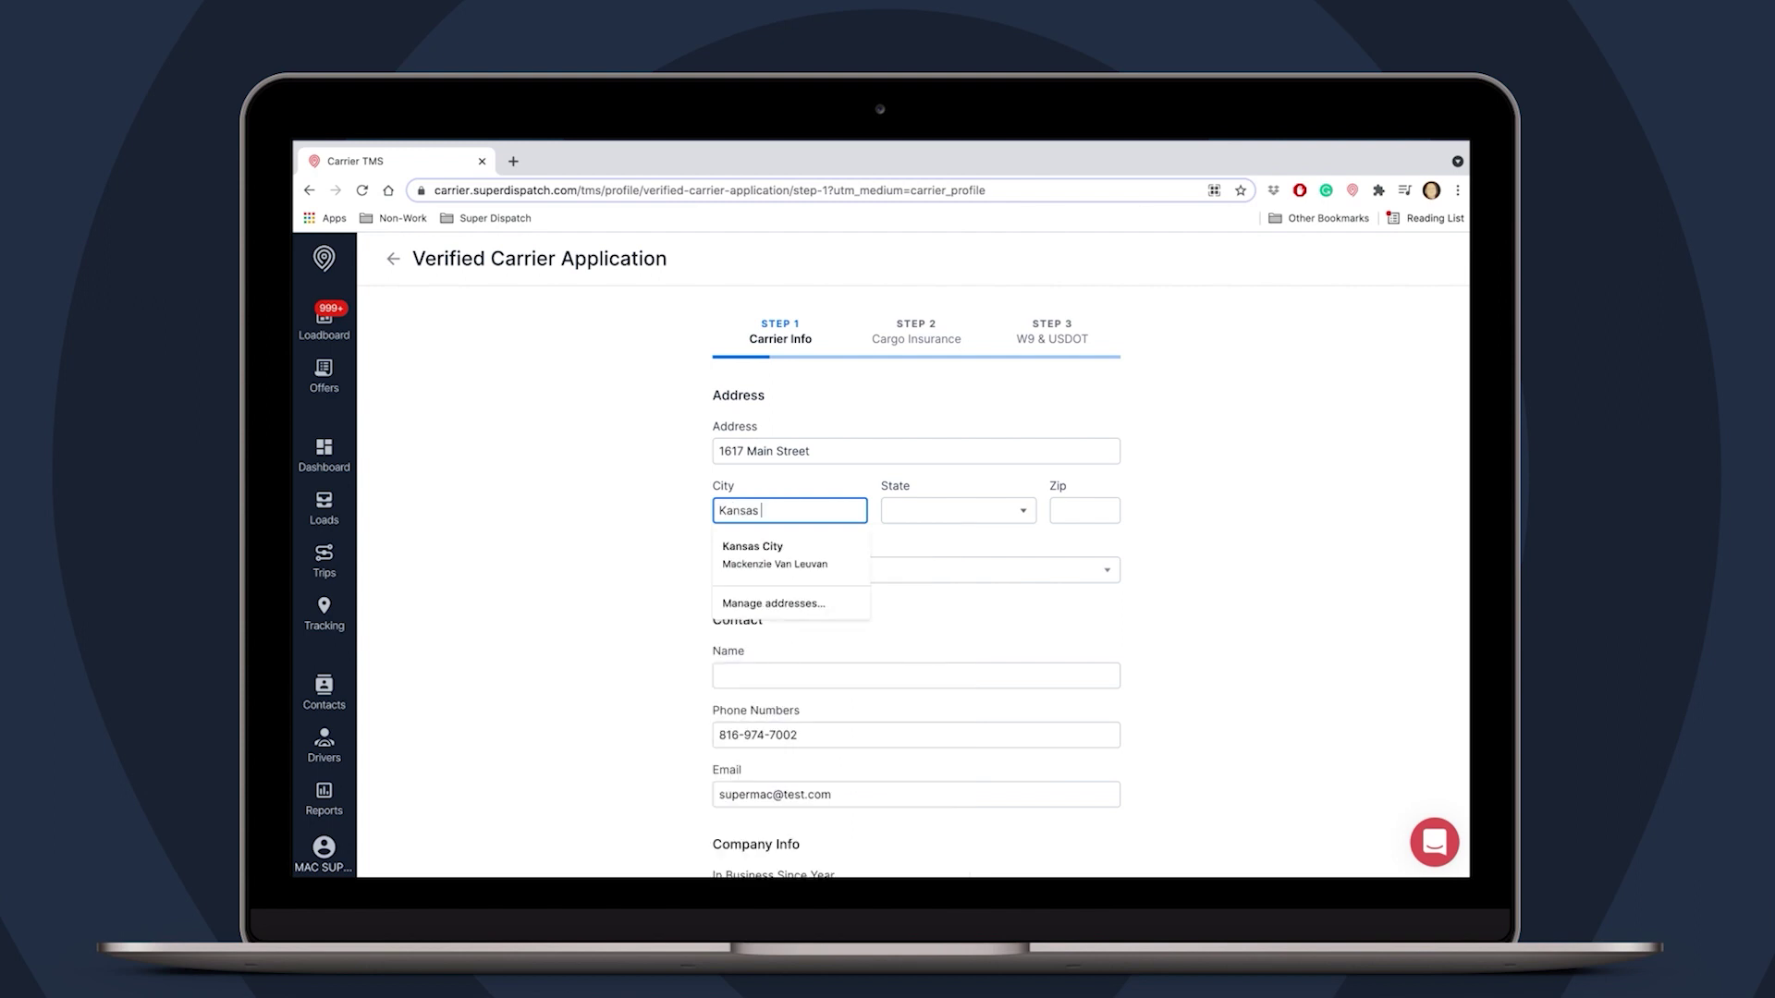
text(City)
key(Tab)
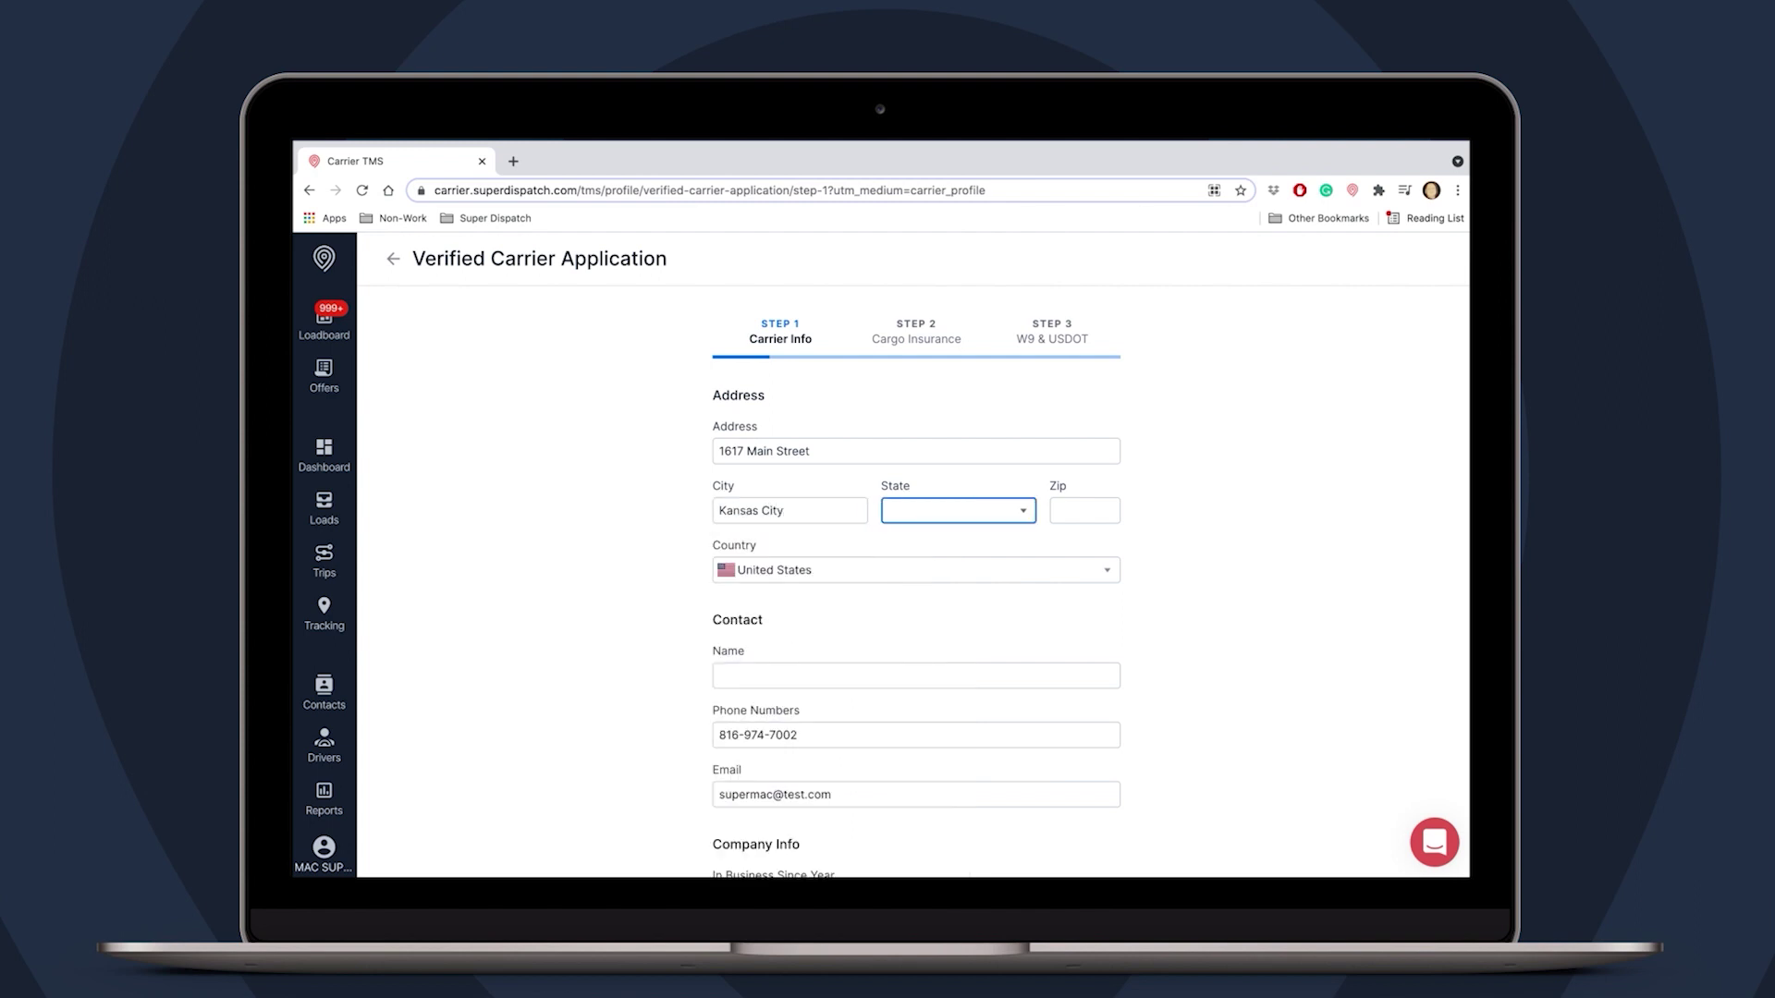
click(909, 519)
scroll(934, 727, down, 1)
scroll(934, 727, down, 3)
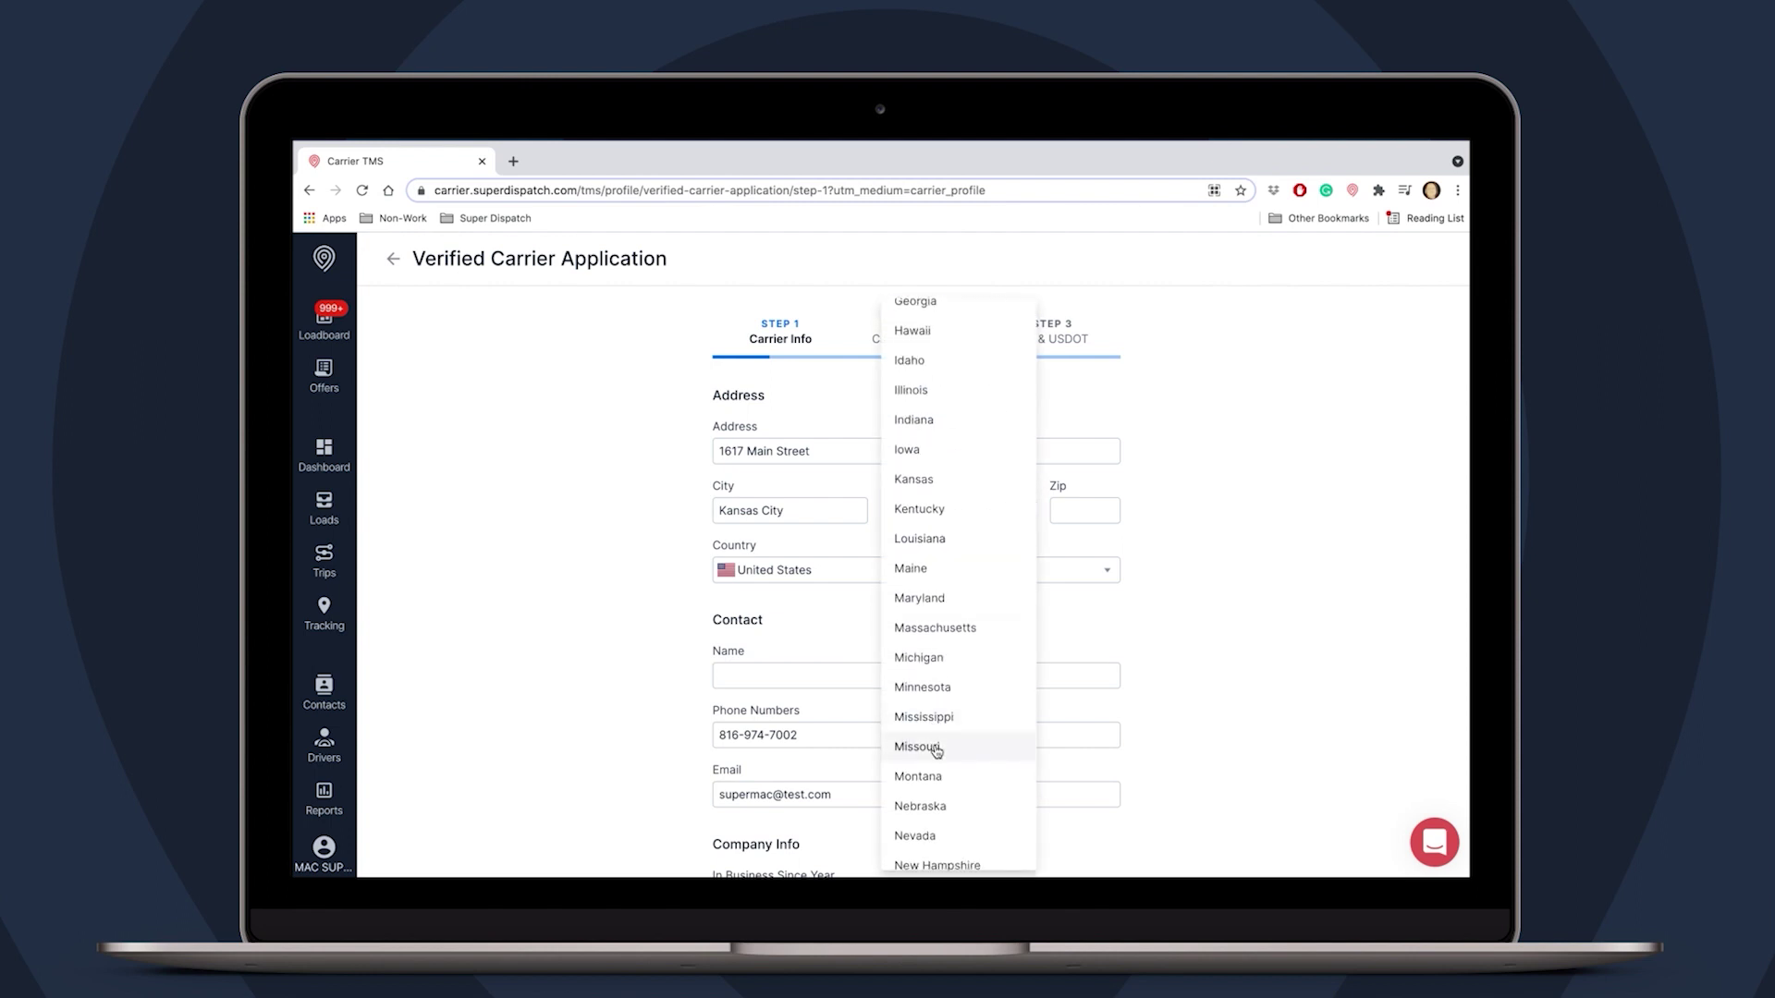
click(936, 747)
click(1076, 510)
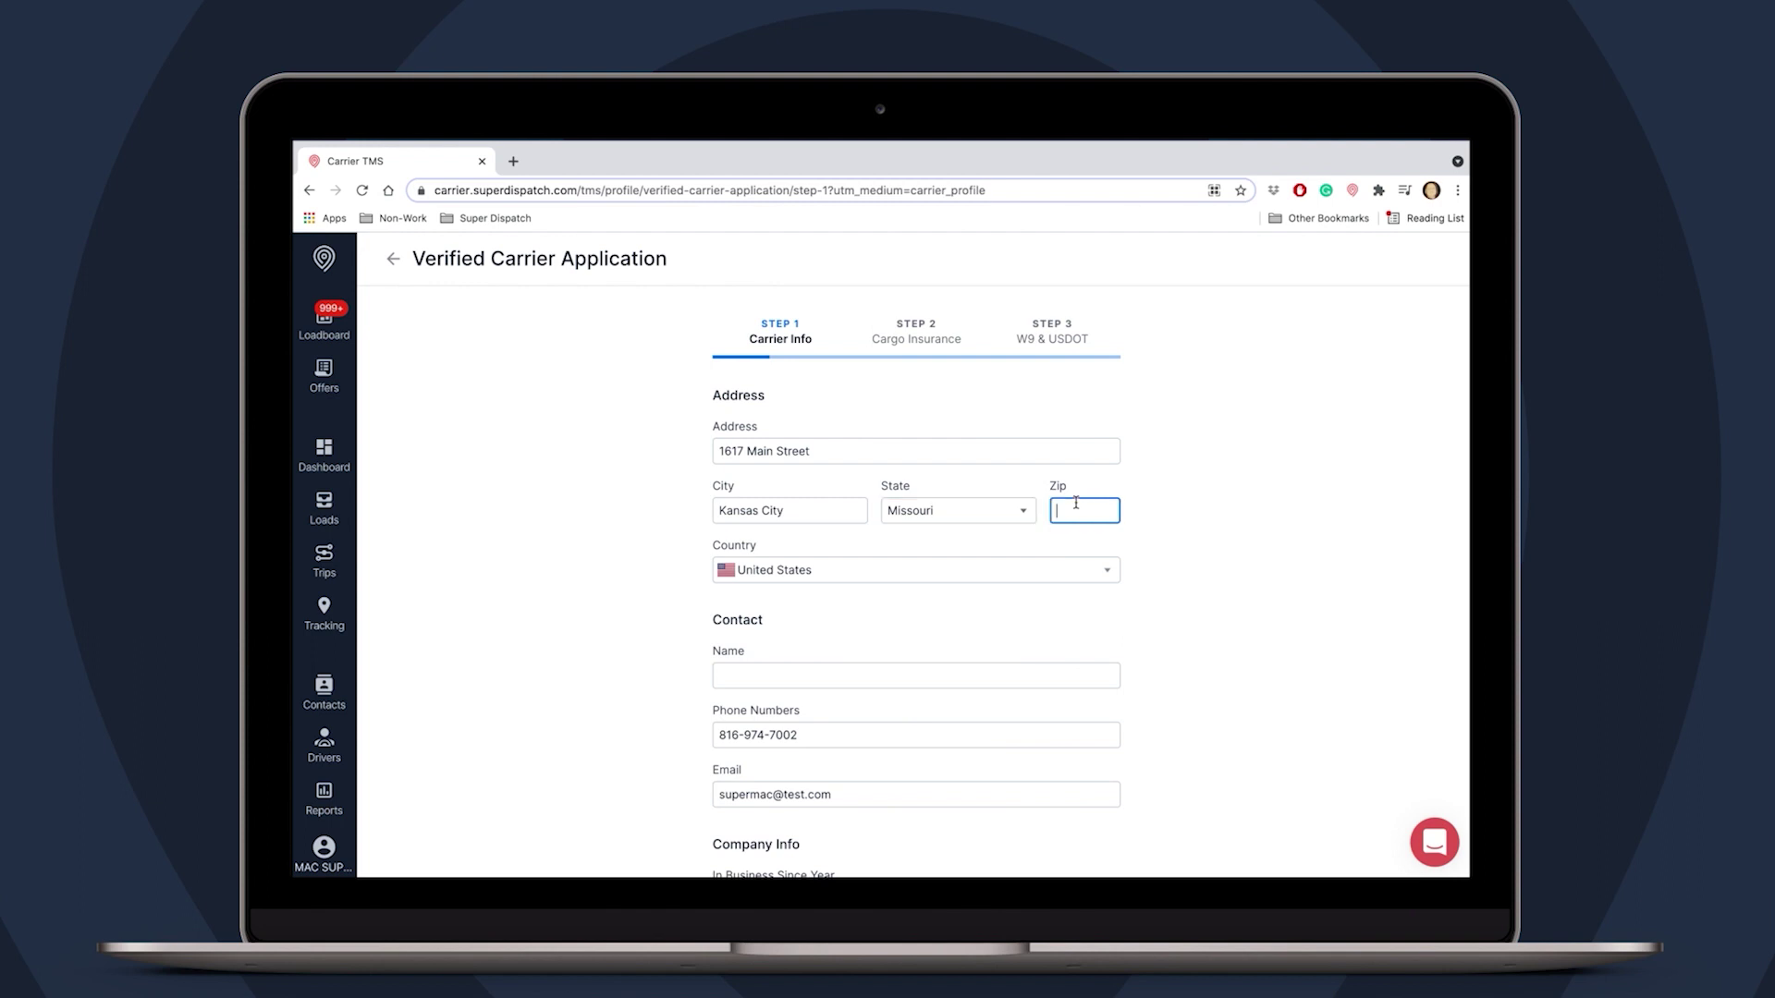
text(64110)
- Fill in the contact's name and in-business-since year 2013, then continue to Cargo Insurance
scroll(872, 681, down, 2)
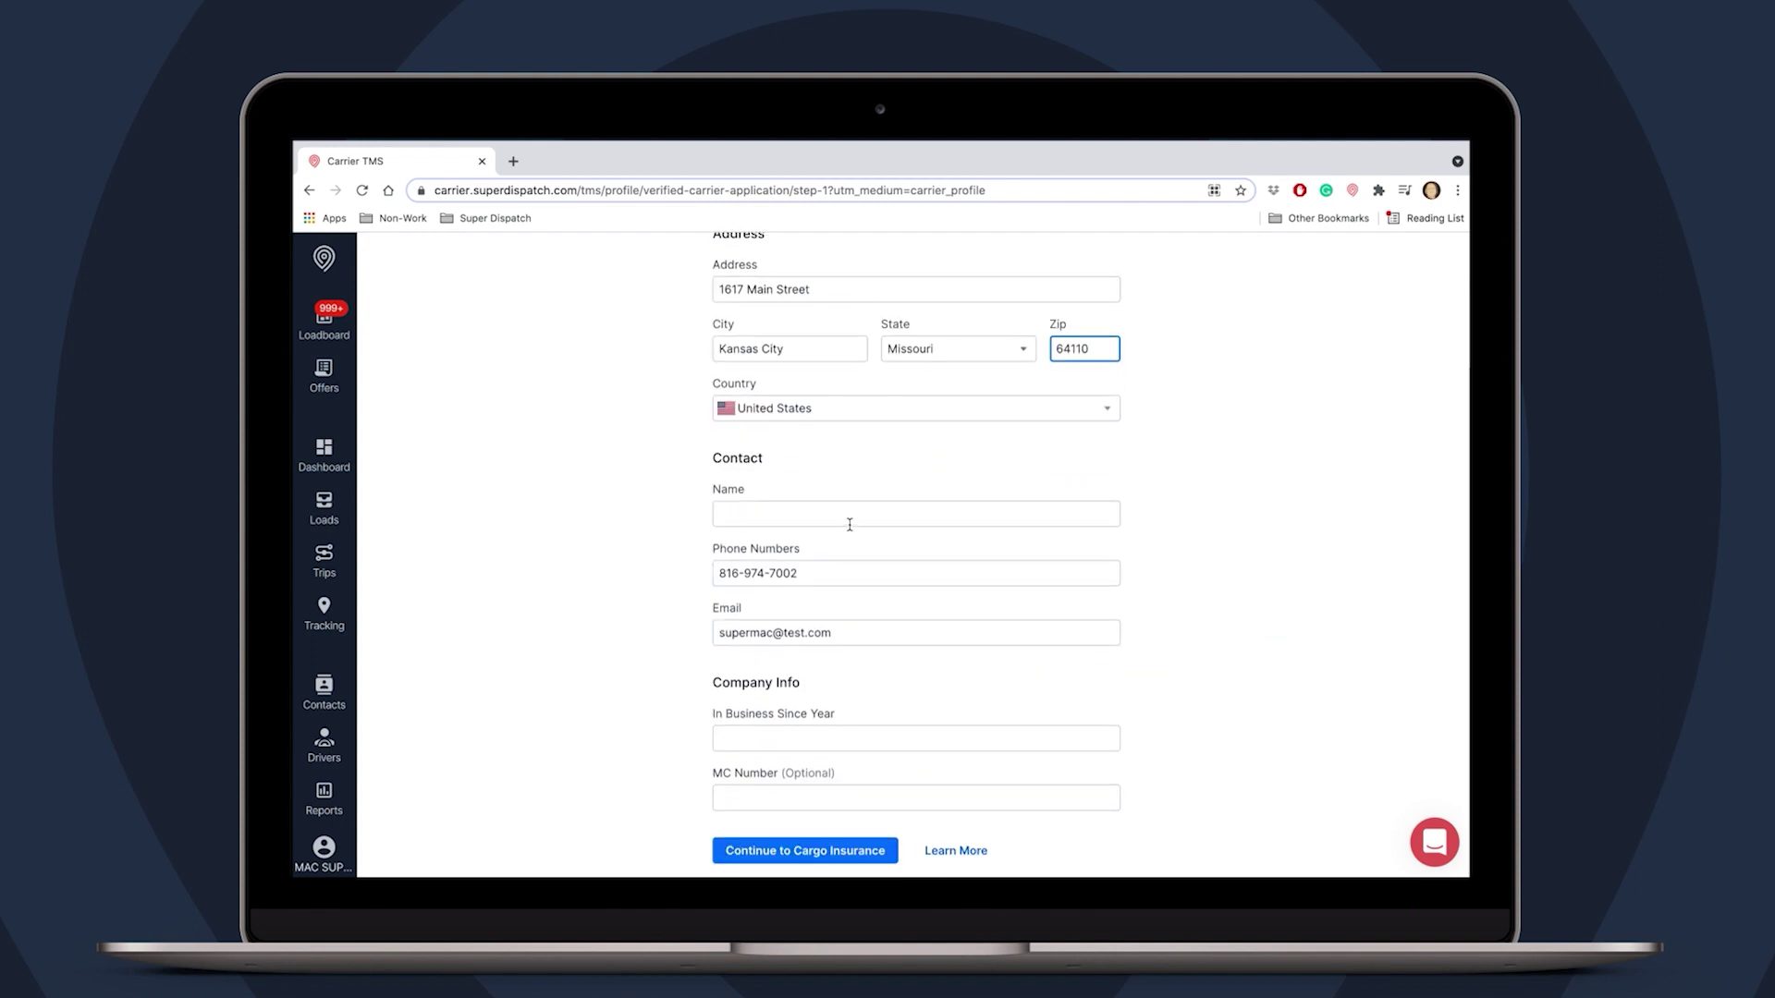
click(863, 514)
text(Super Mac Test)
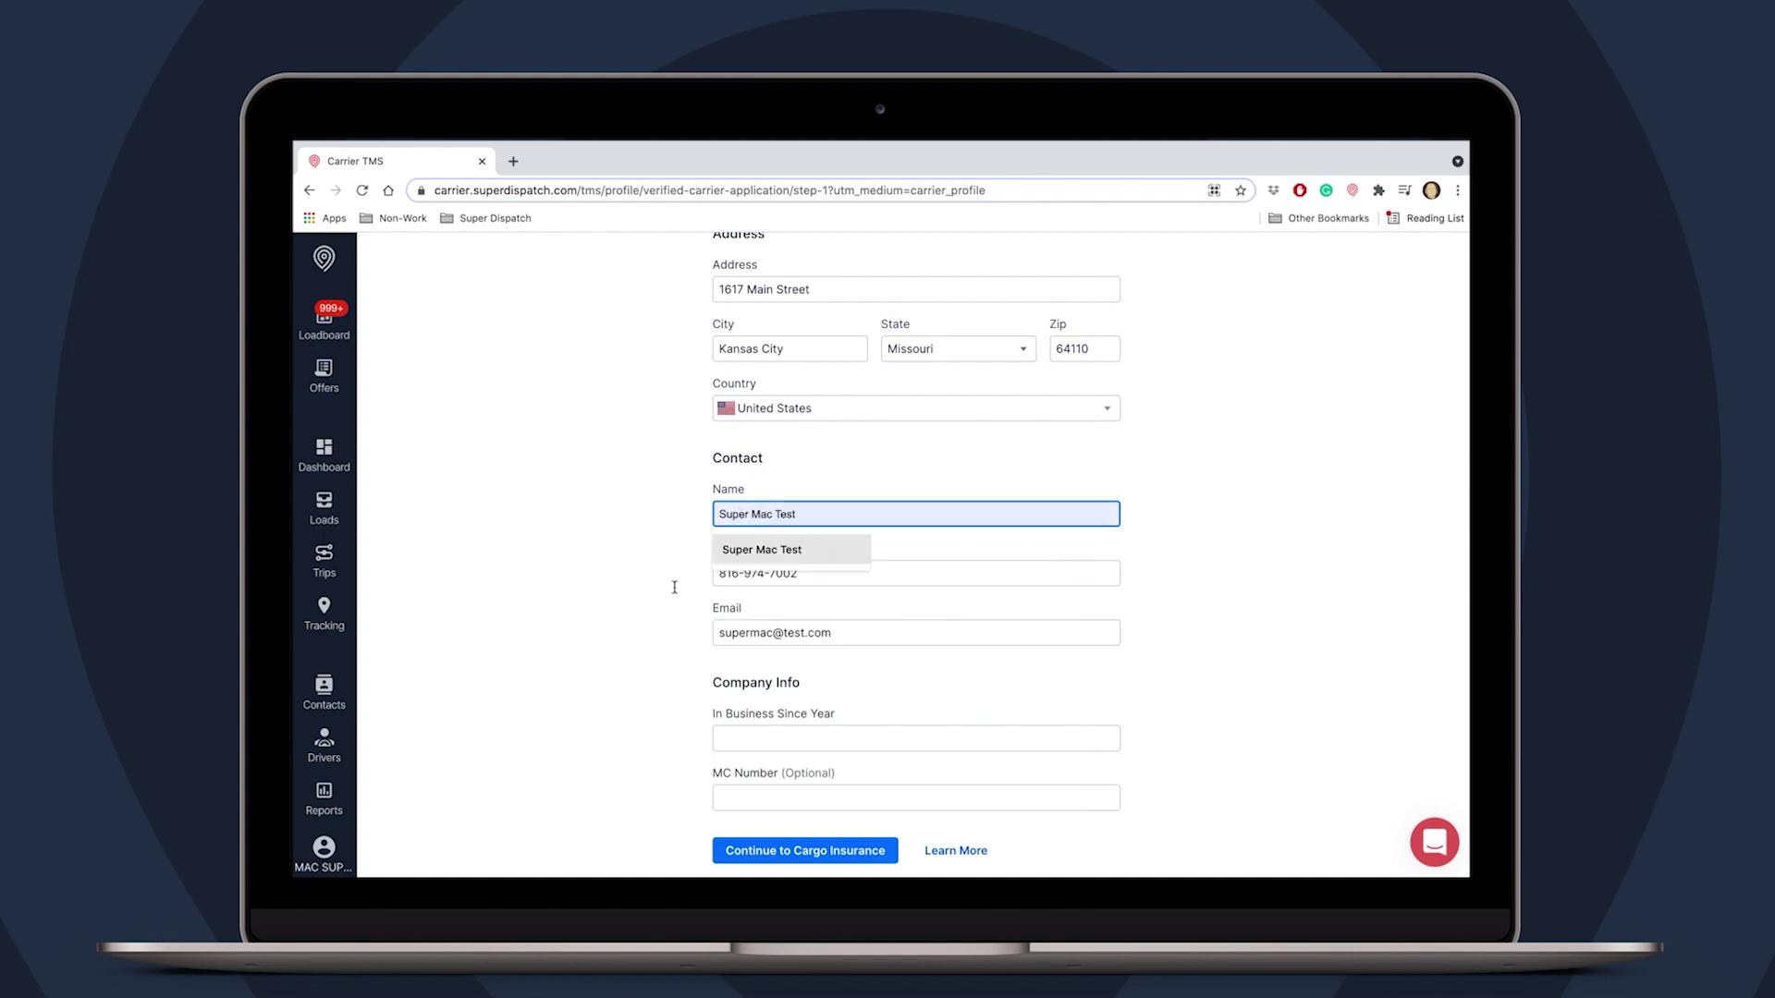
click(660, 610)
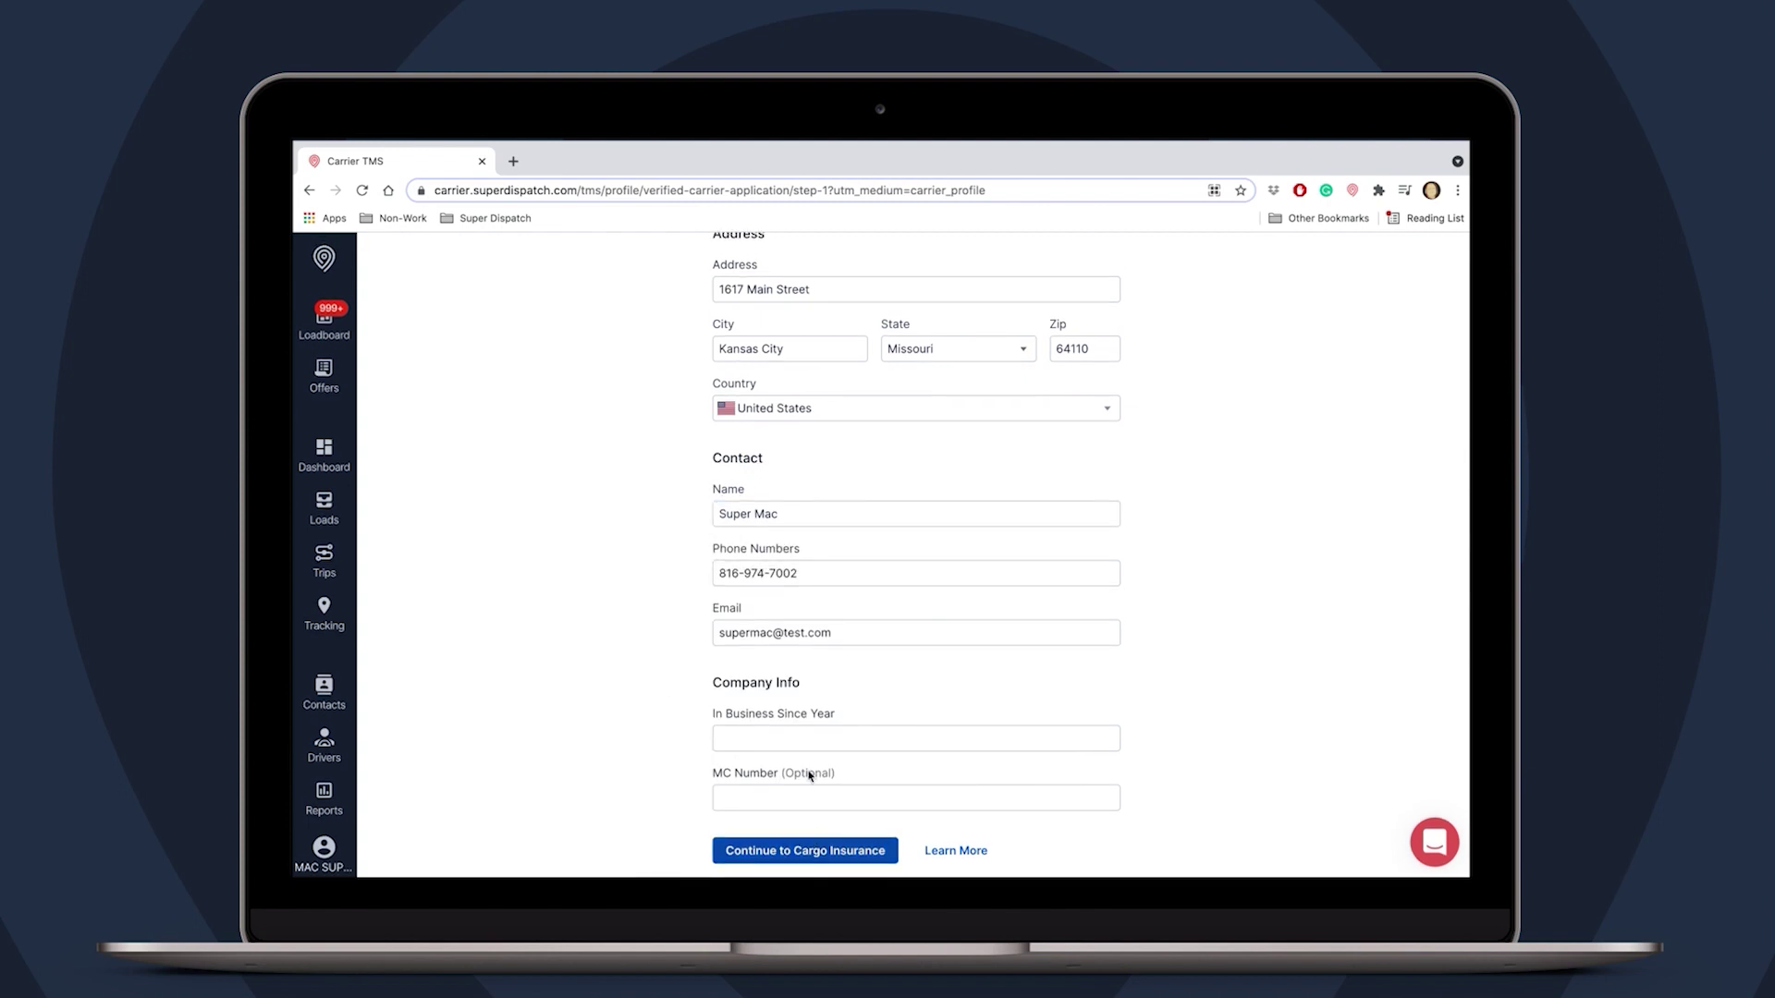
click(807, 737)
text(2013)
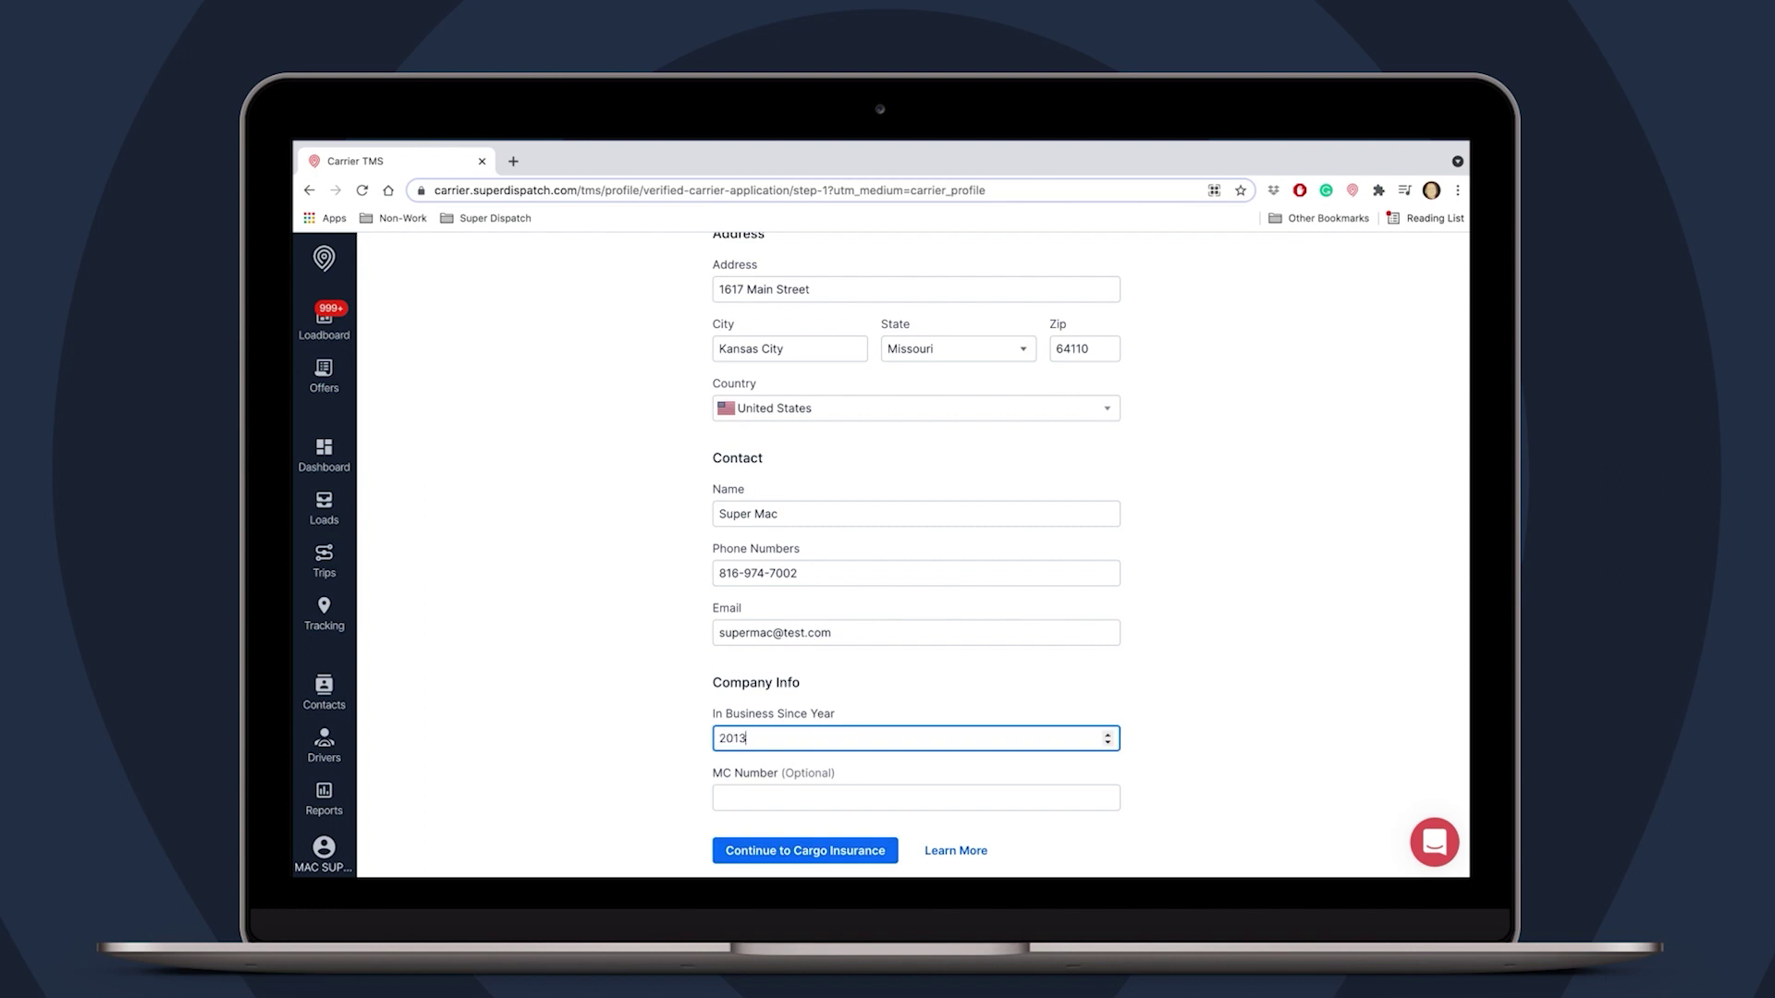
click(842, 848)
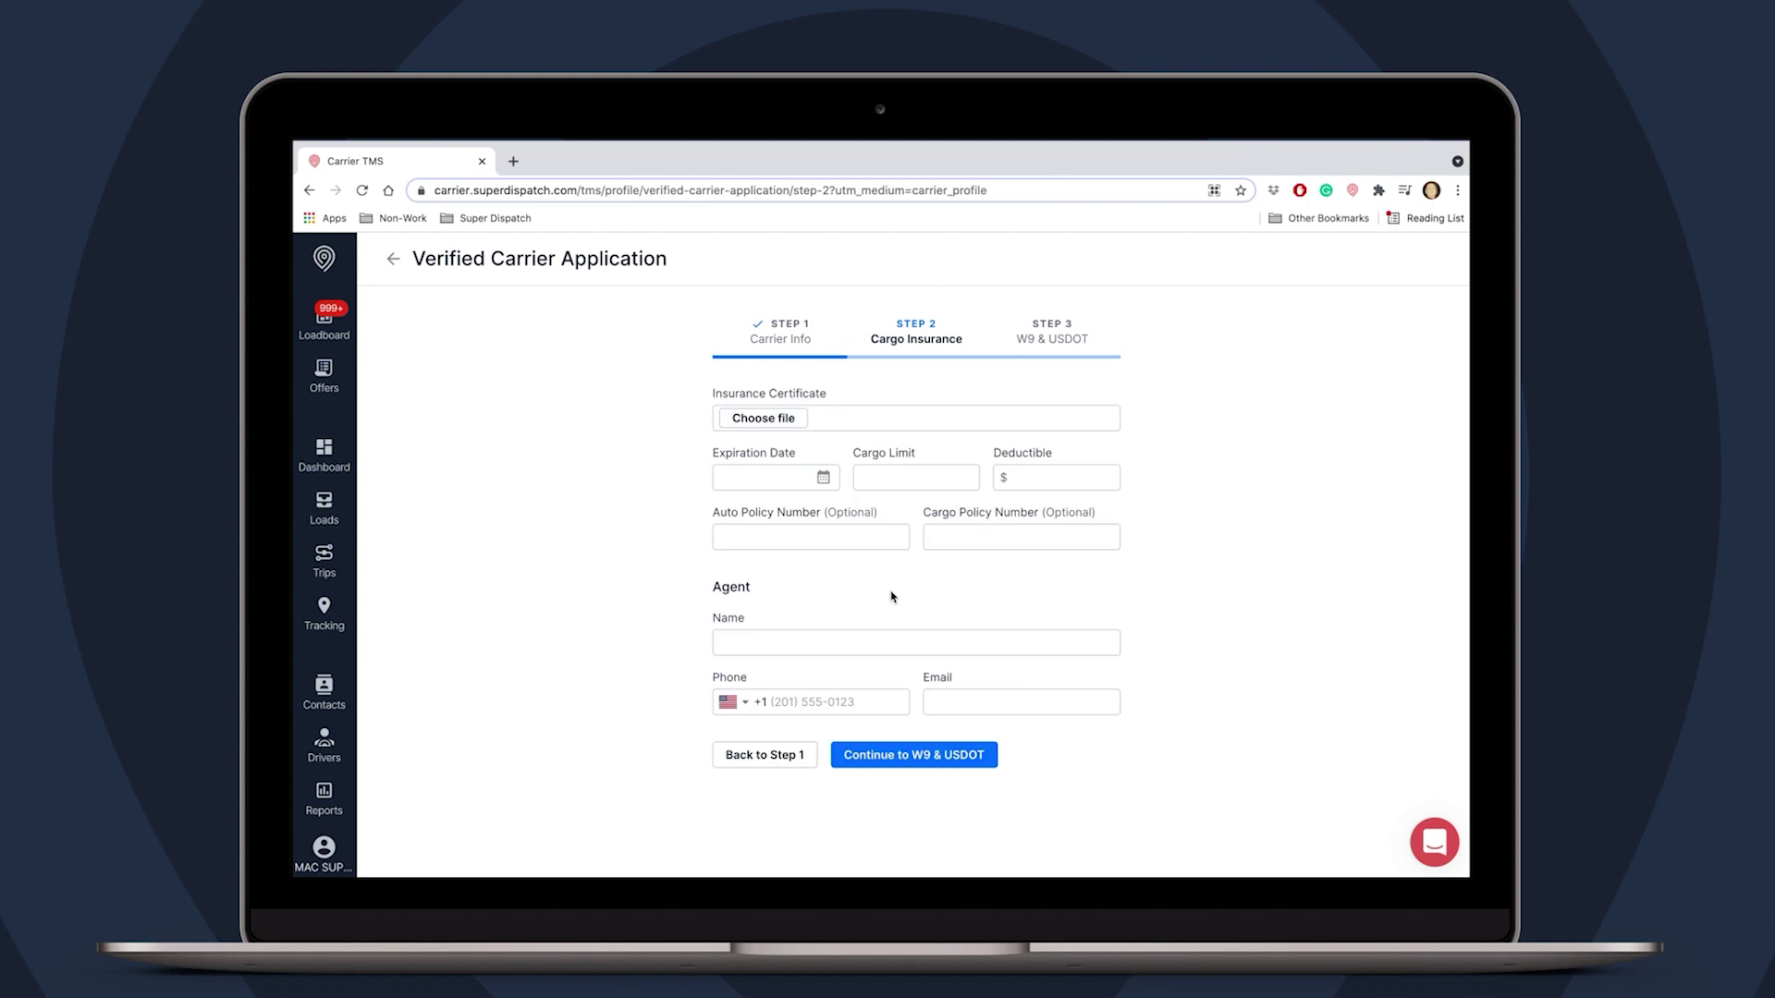
- Upload work-dmg-v7.6.2-5.dmg as the insurance certificate and set expiration to Sep 30, 2021
click(791, 419)
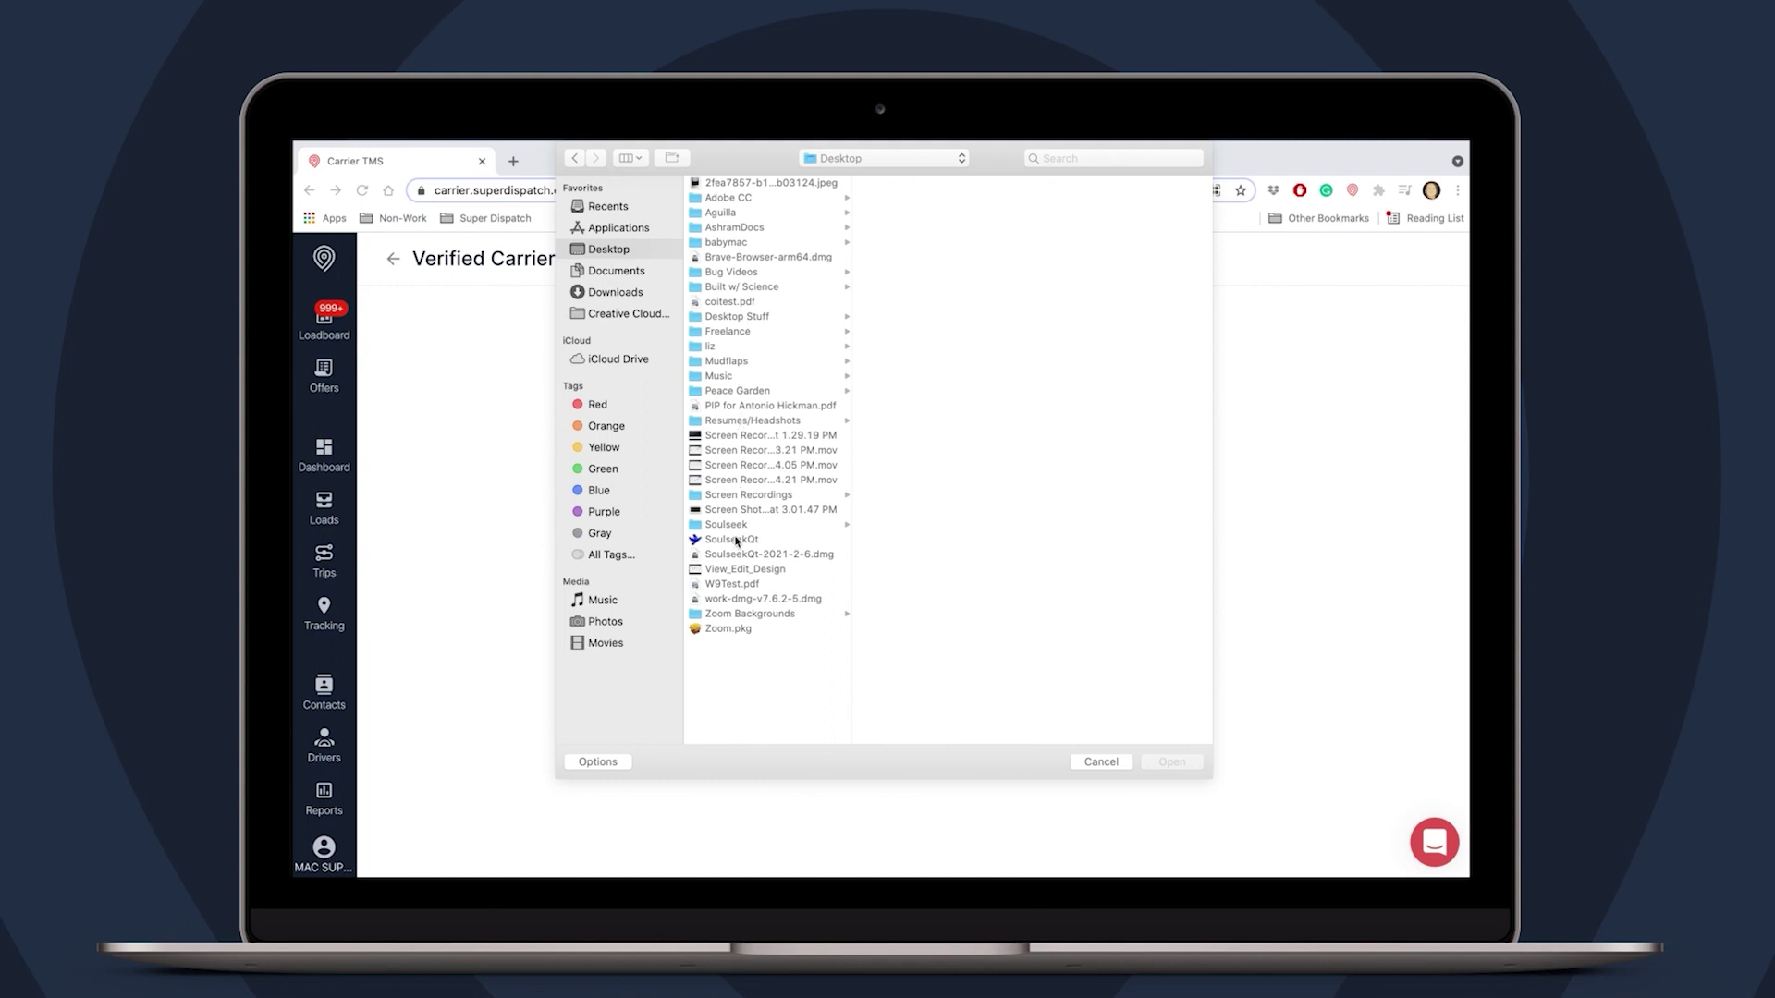
click(737, 602)
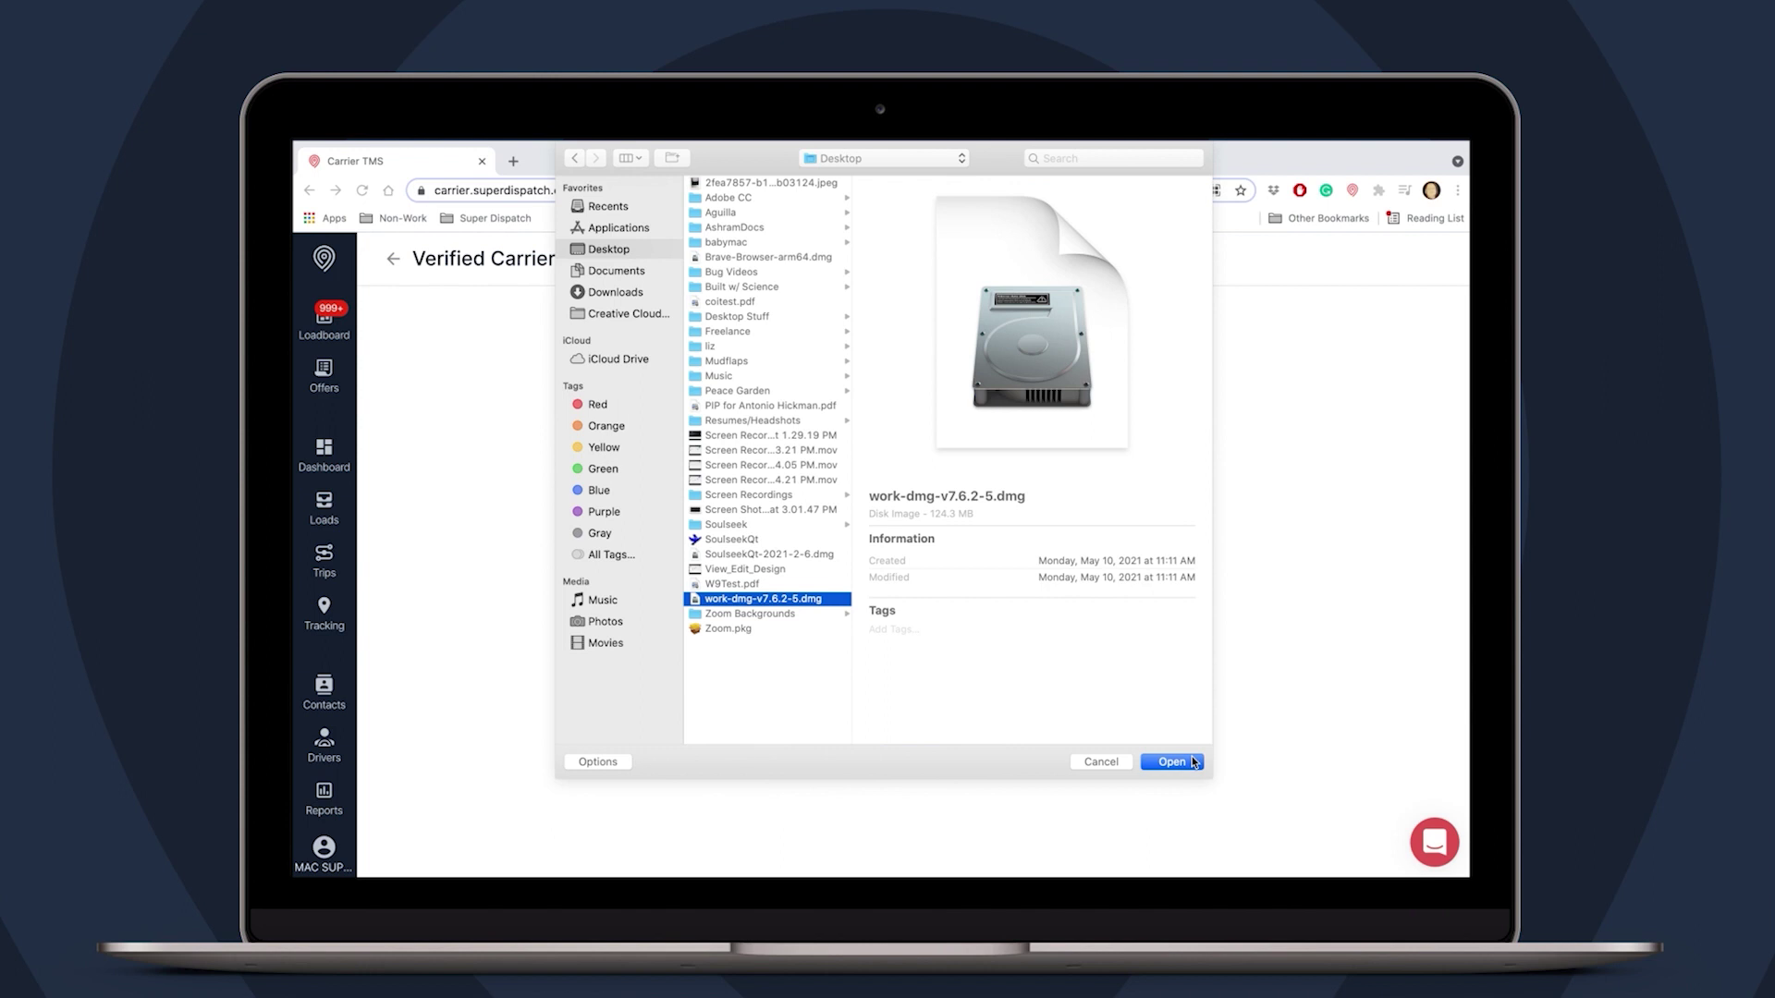
click(1171, 762)
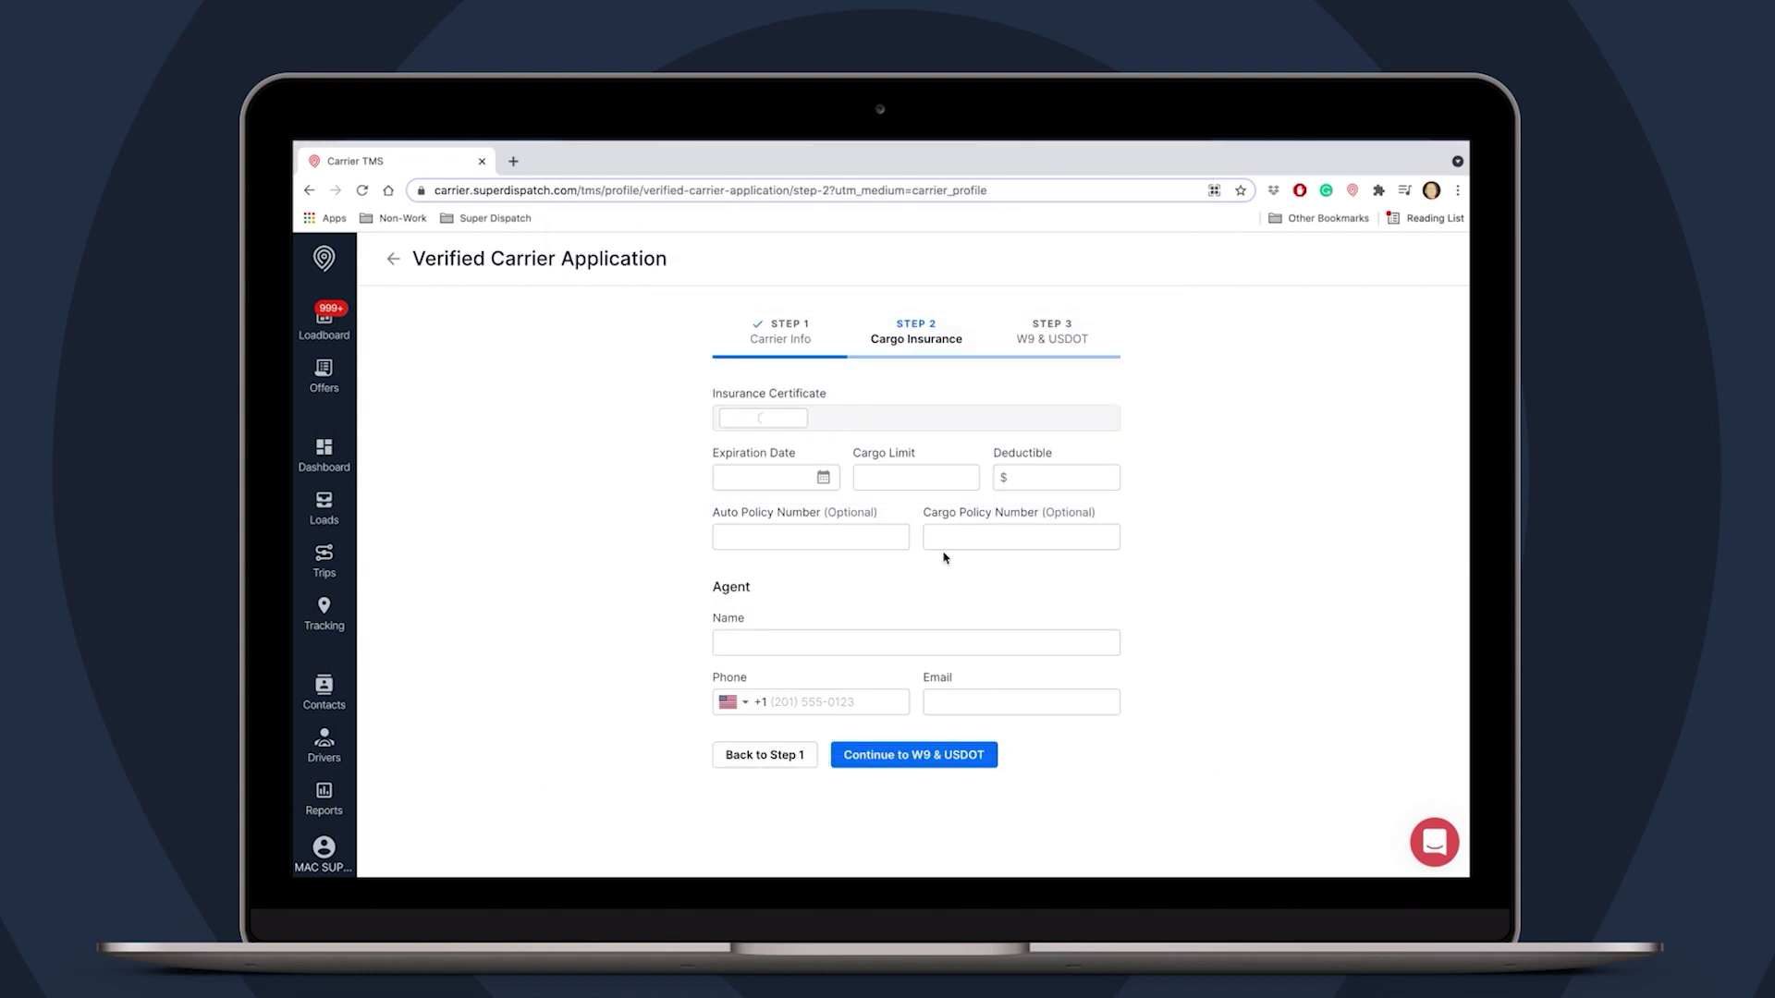
click(824, 478)
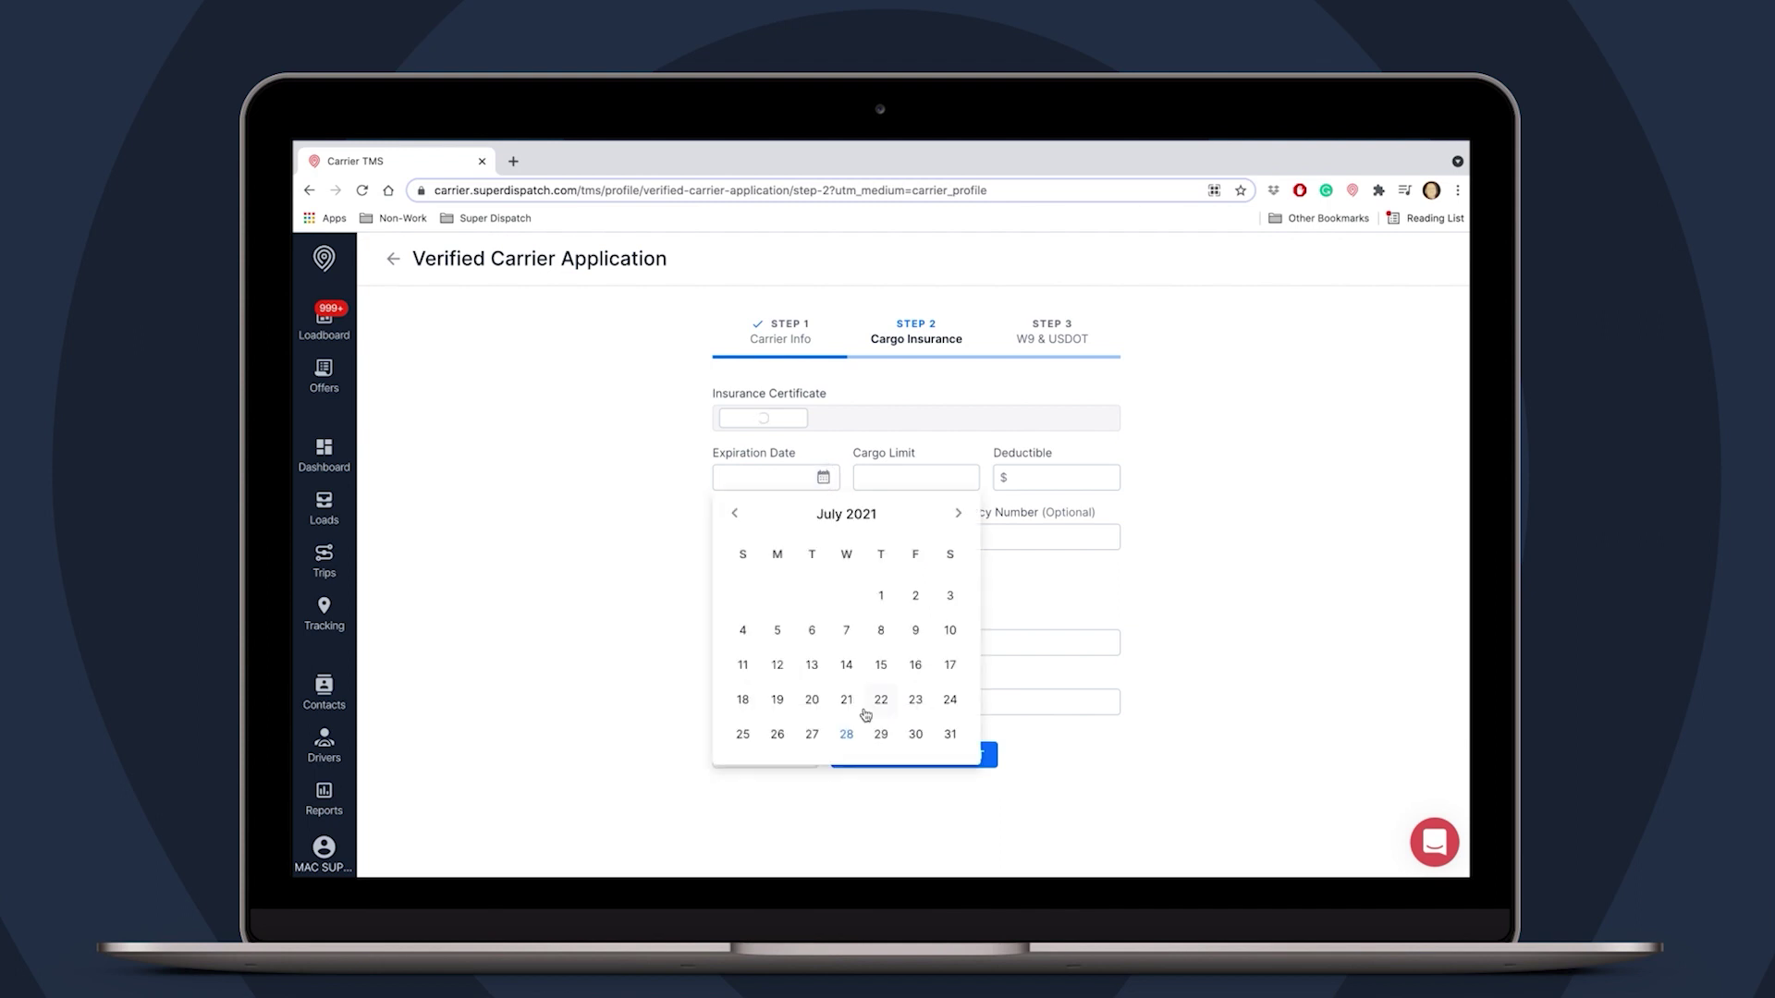
click(959, 514)
click(958, 513)
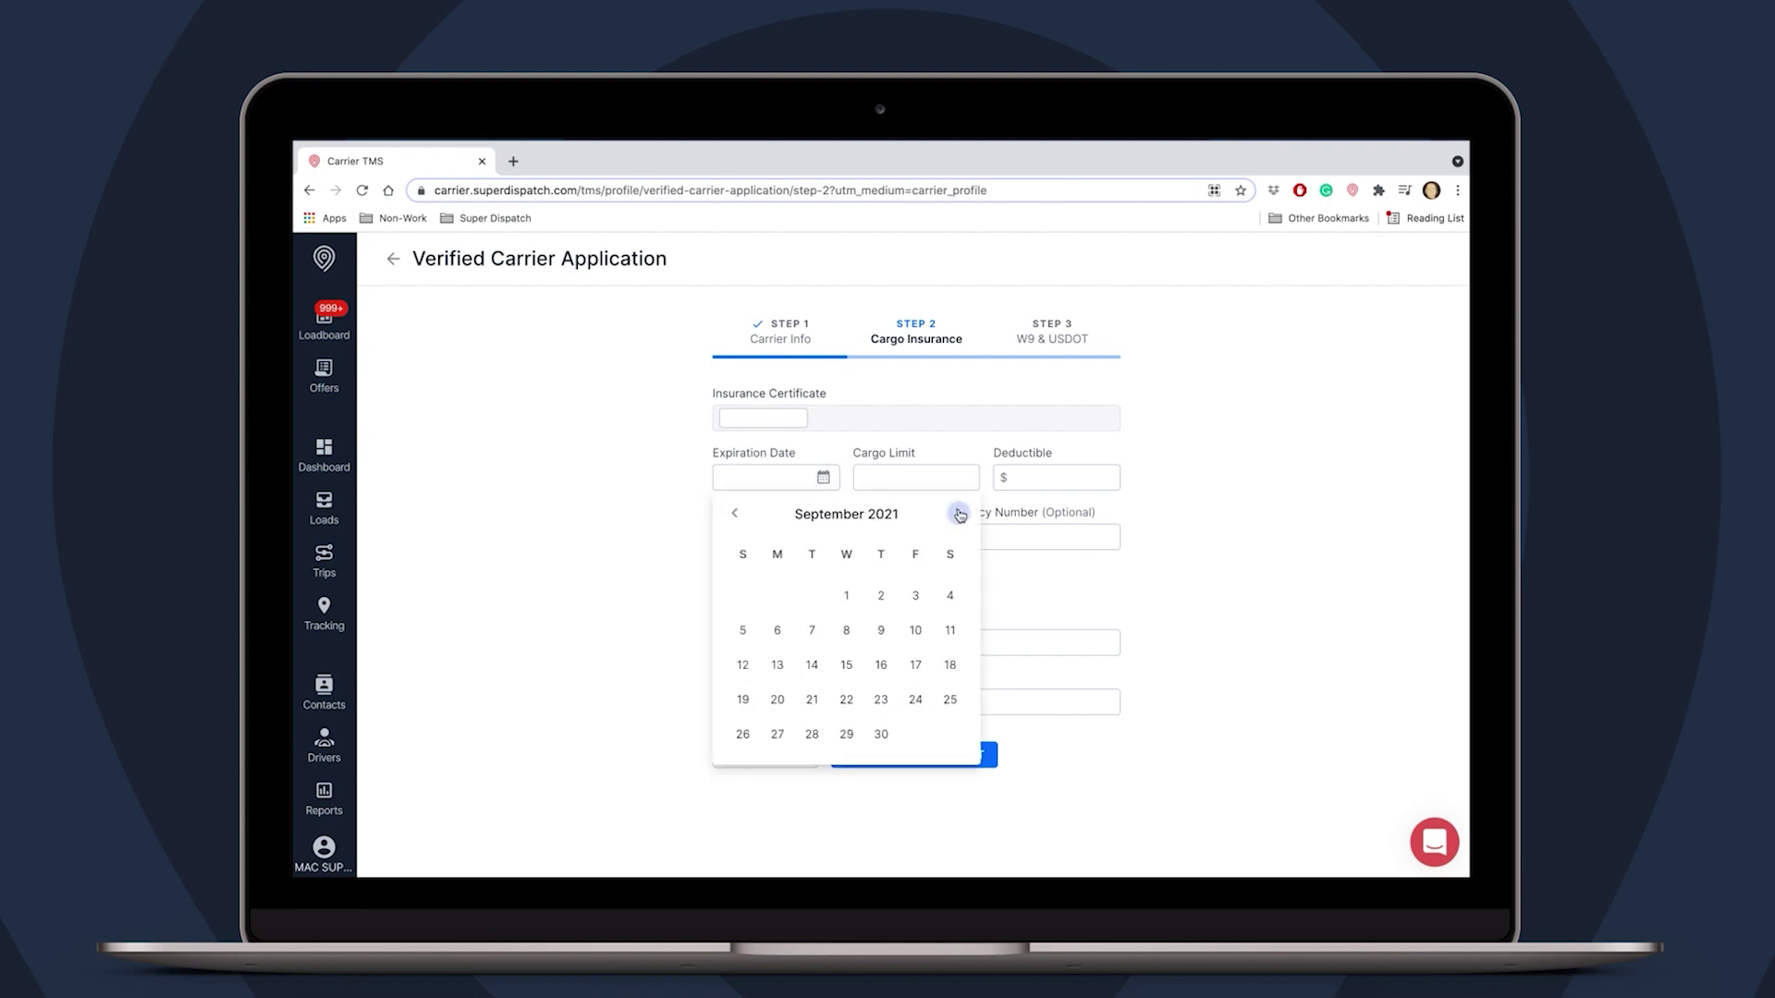
click(883, 737)
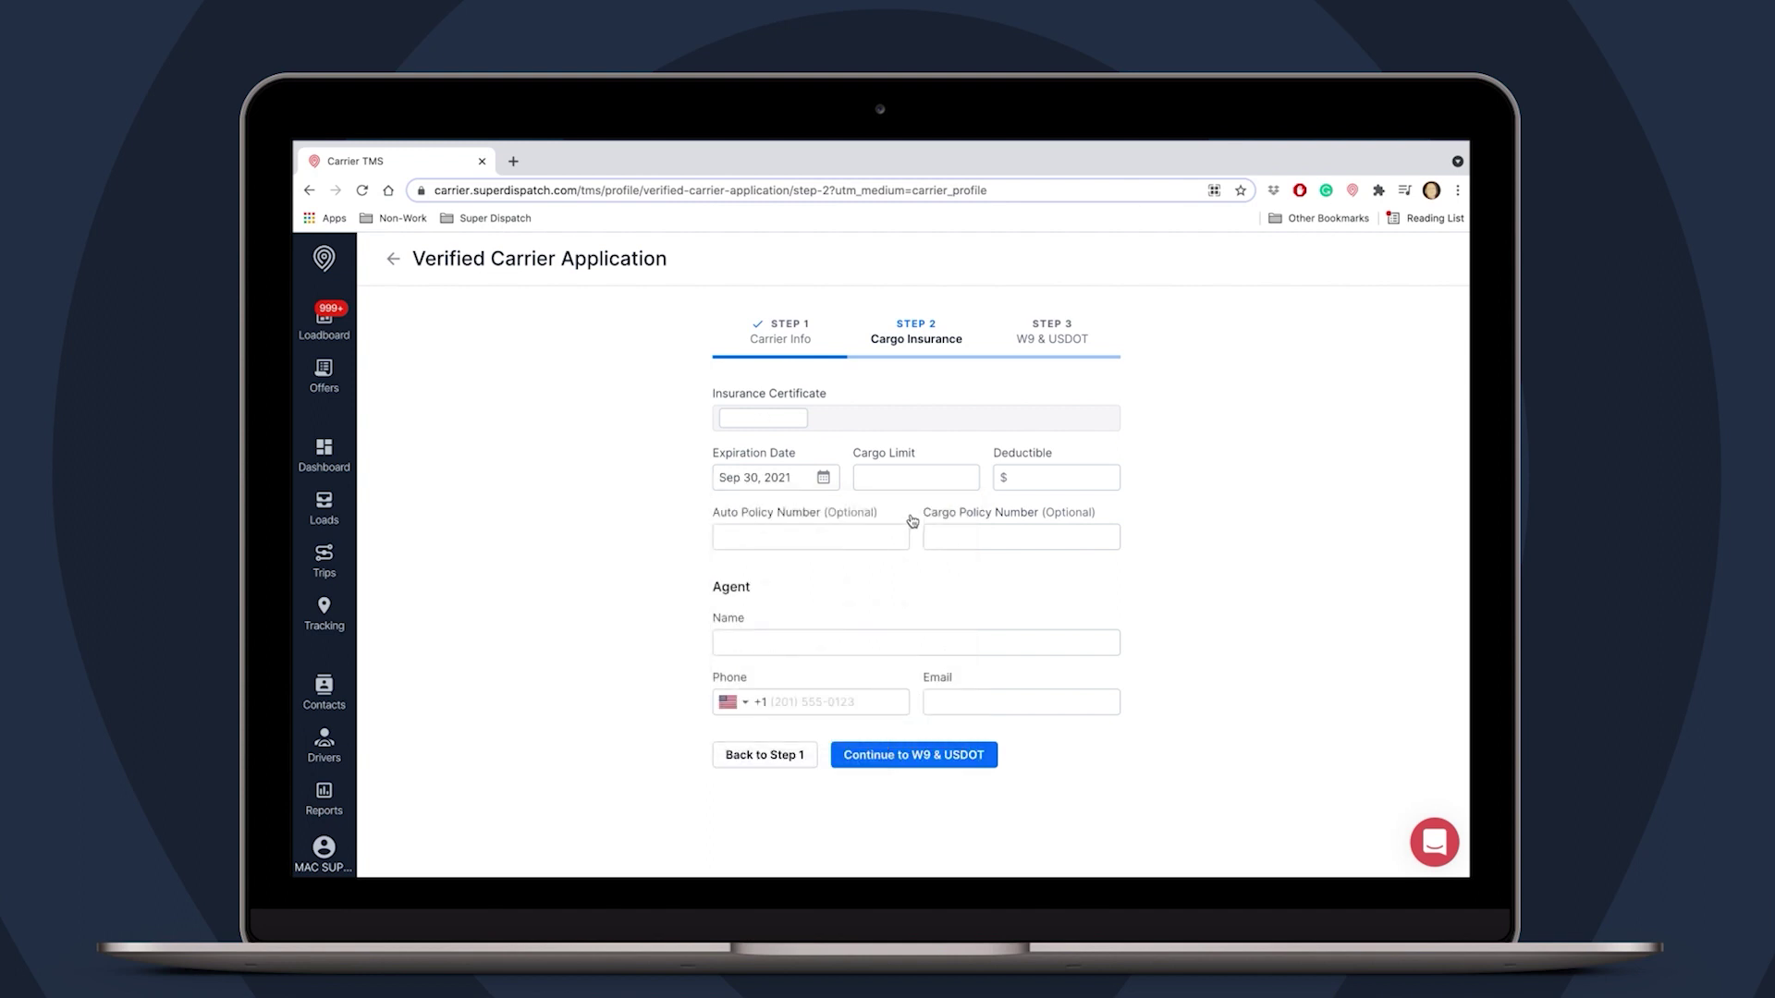
- Enter a cargo limit of 50 and a deductible of 200
click(913, 482)
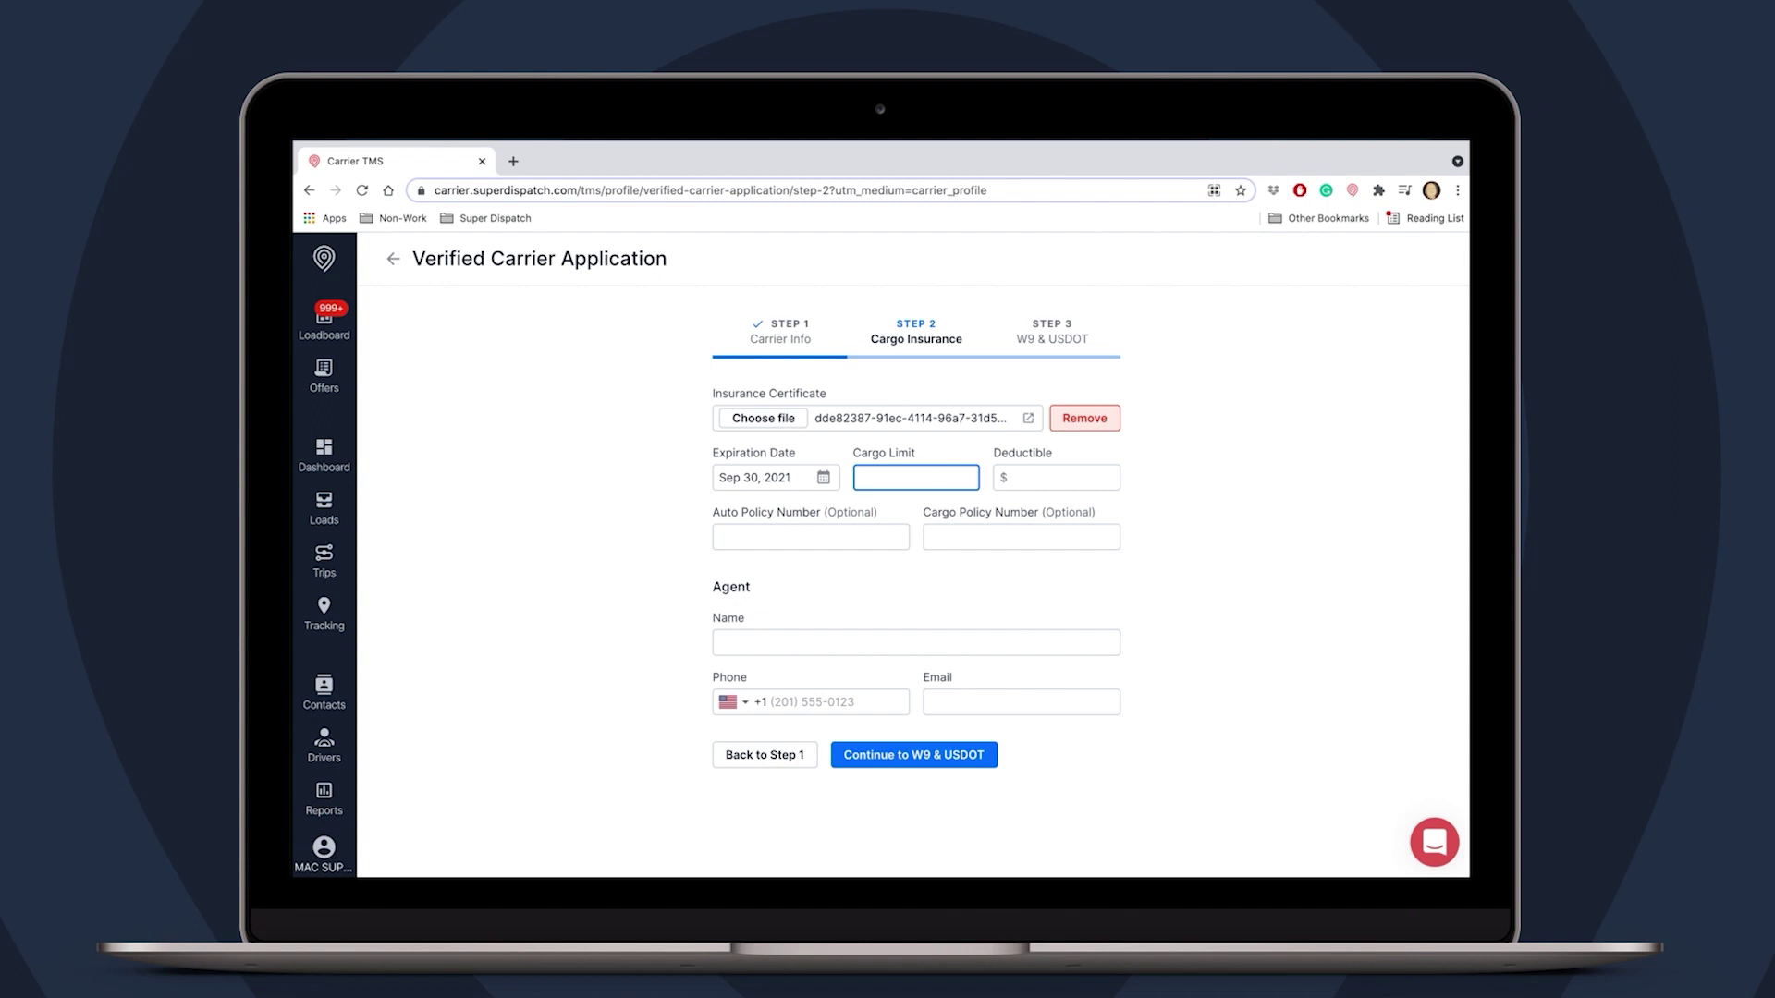
text(50.000)
click(1059, 477)
text(2)
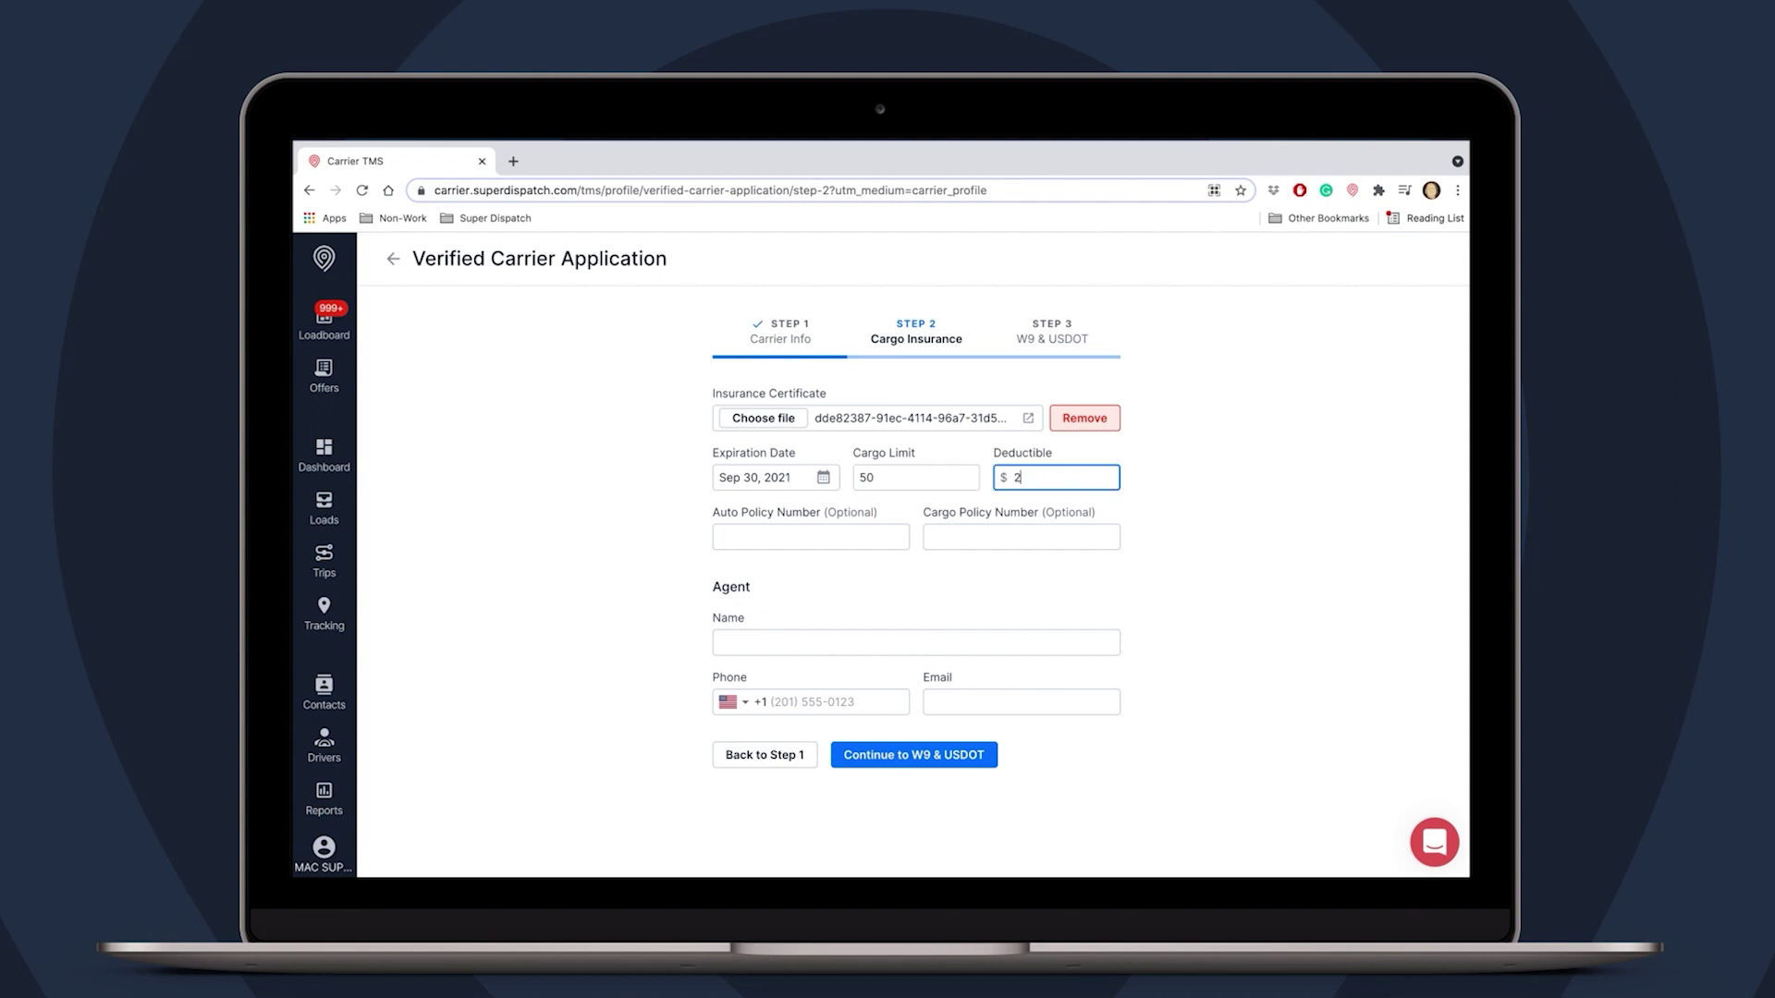
text(00.000)
click(873, 613)
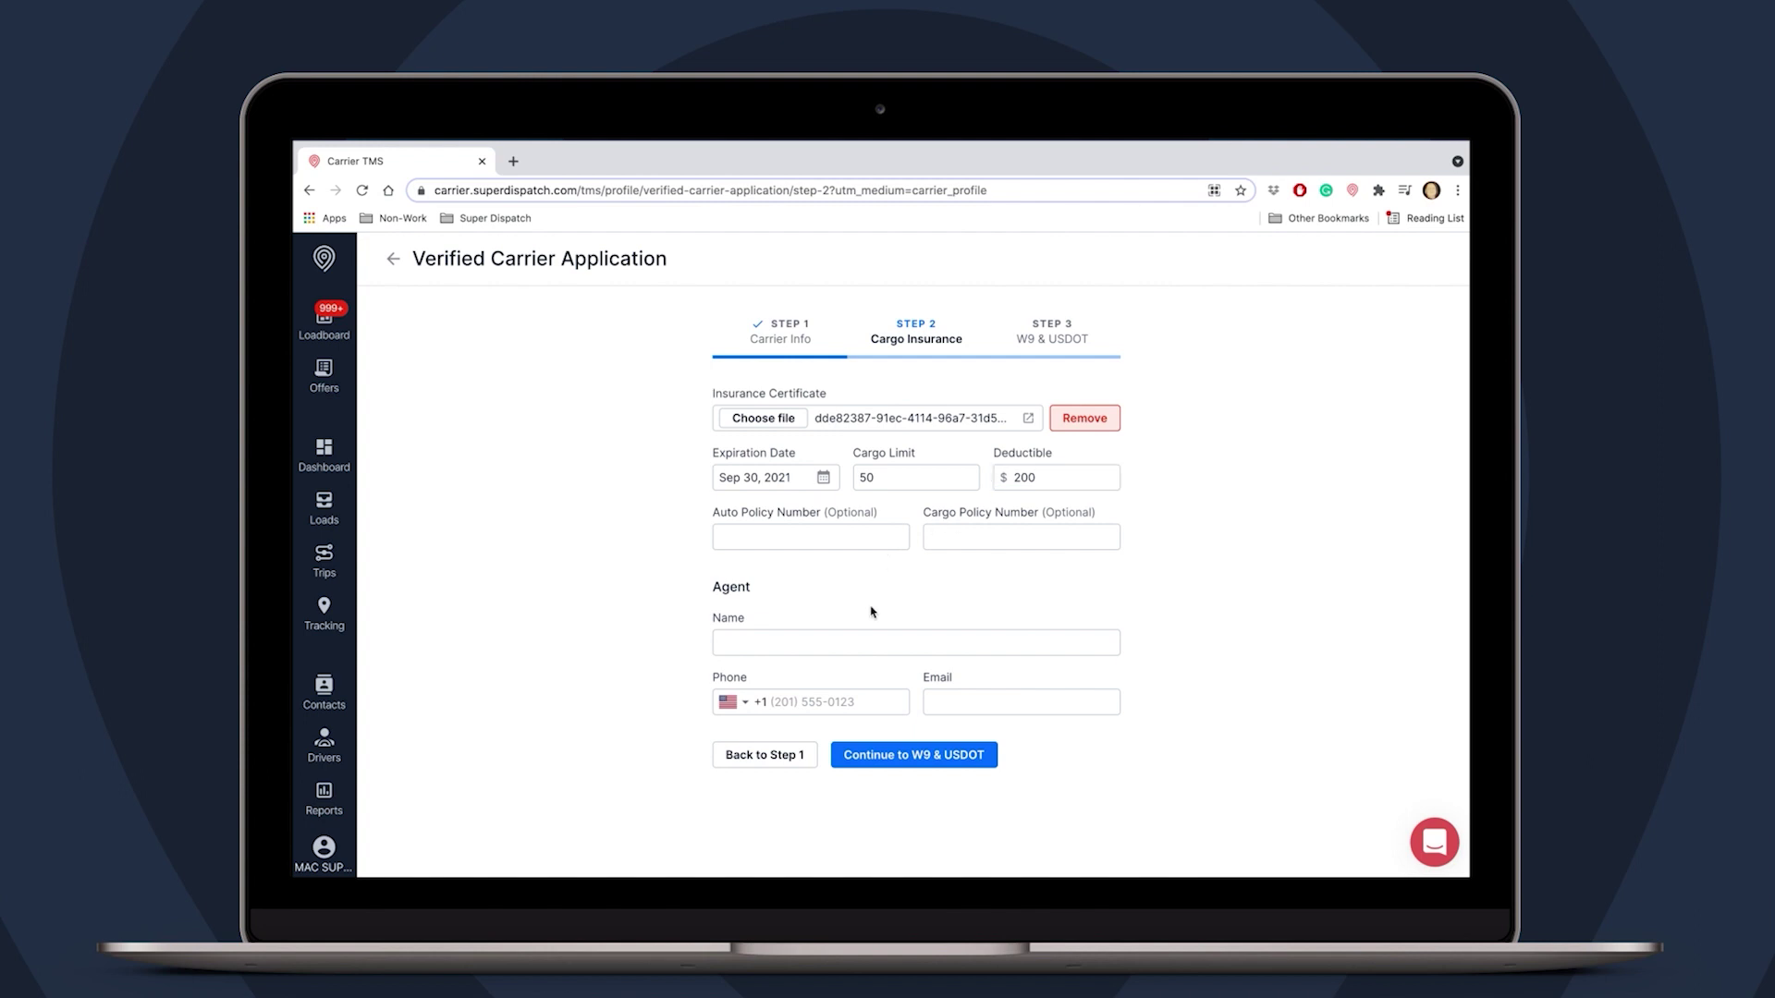
- Enter the insurance agent's name, phone number and e-mail, then continue to W9 & USDOT
click(838, 642)
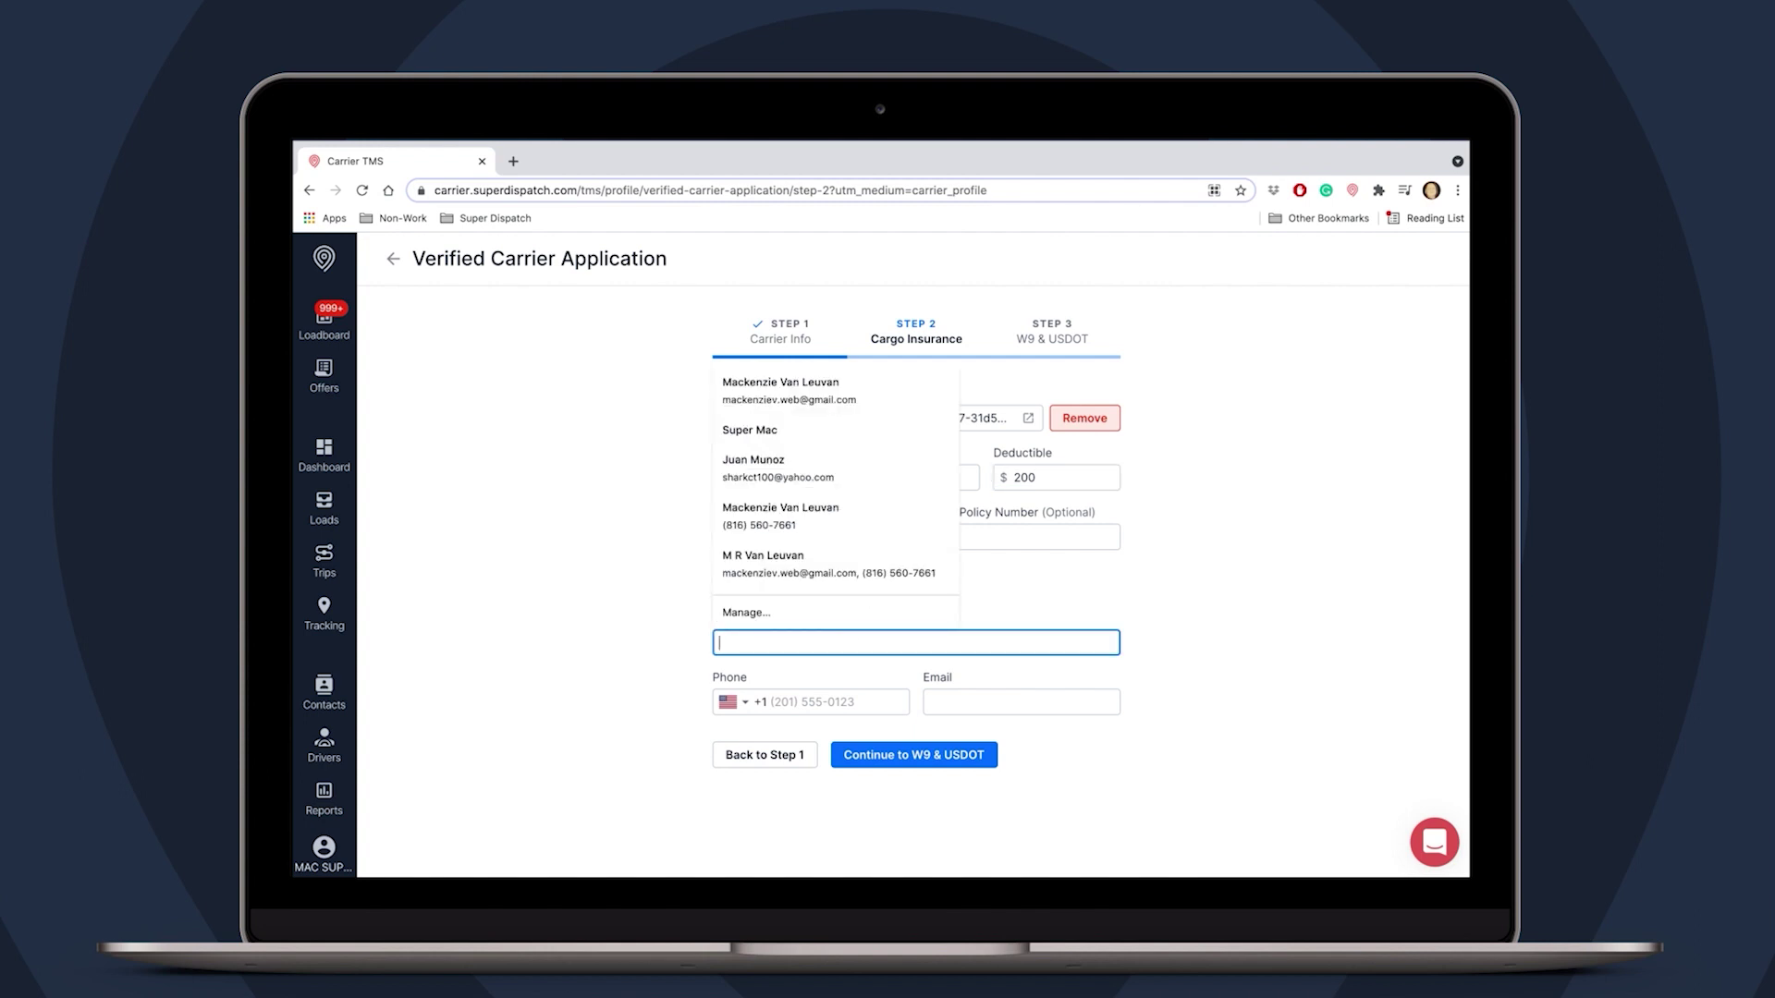
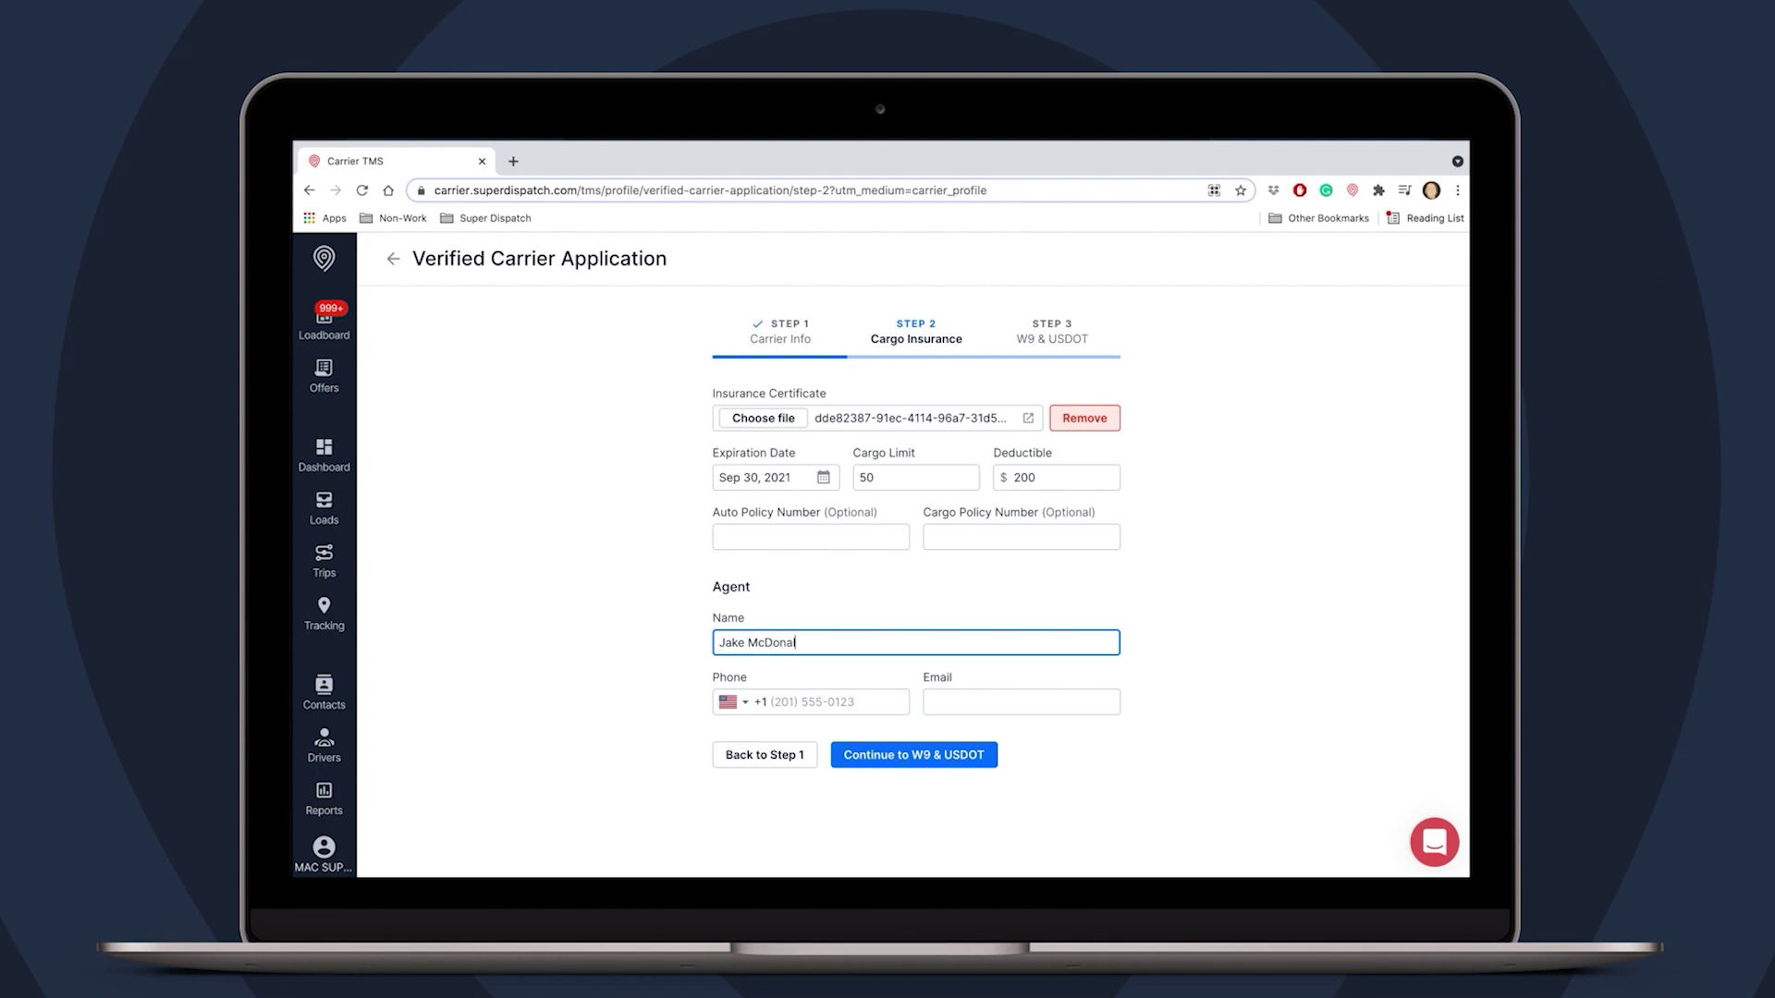
click(840, 705)
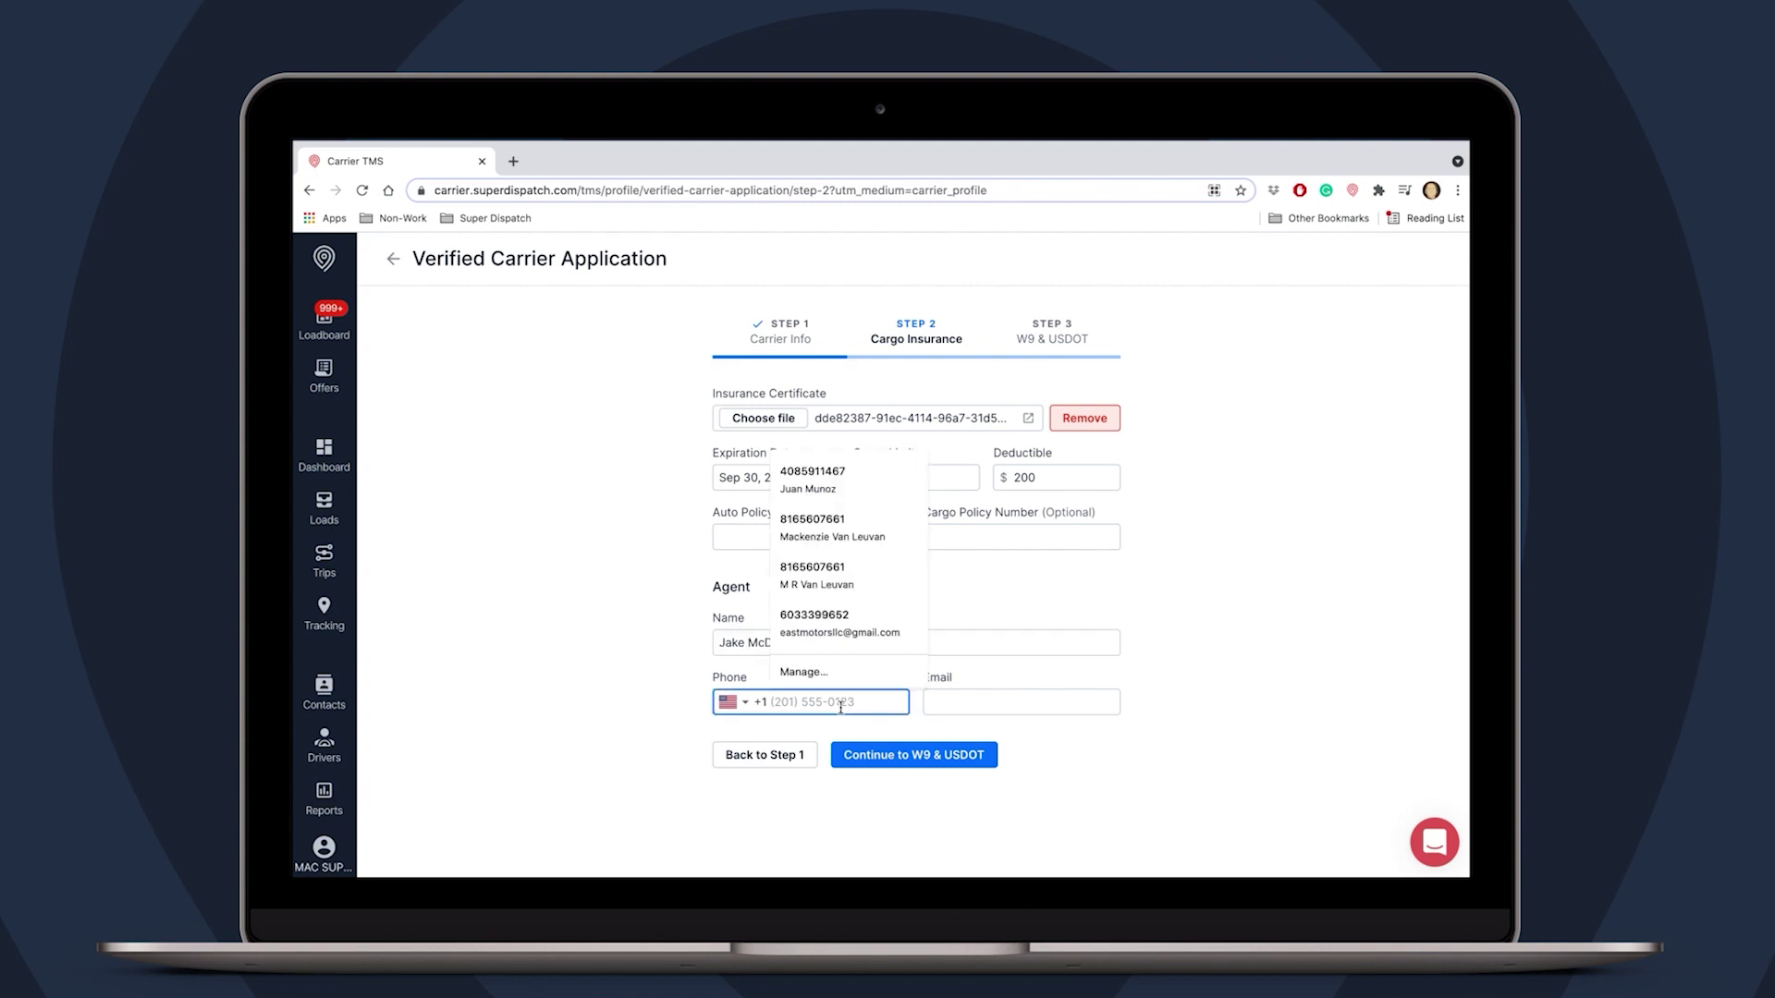
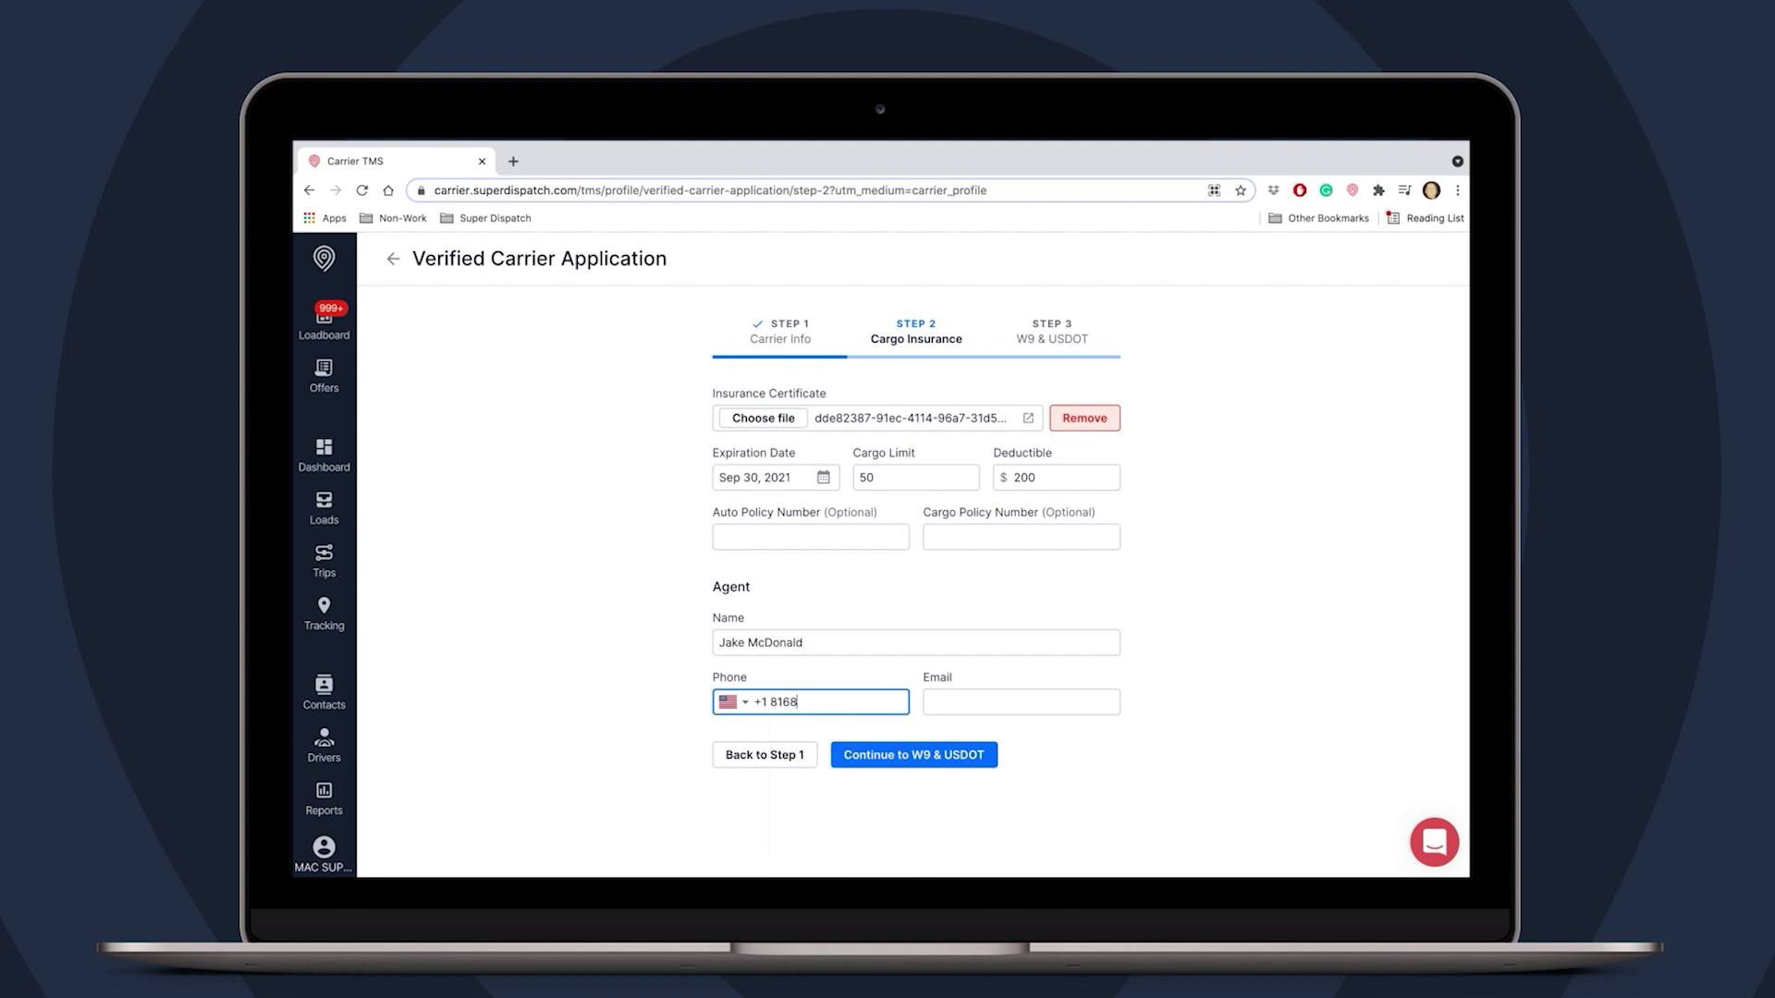
click(962, 705)
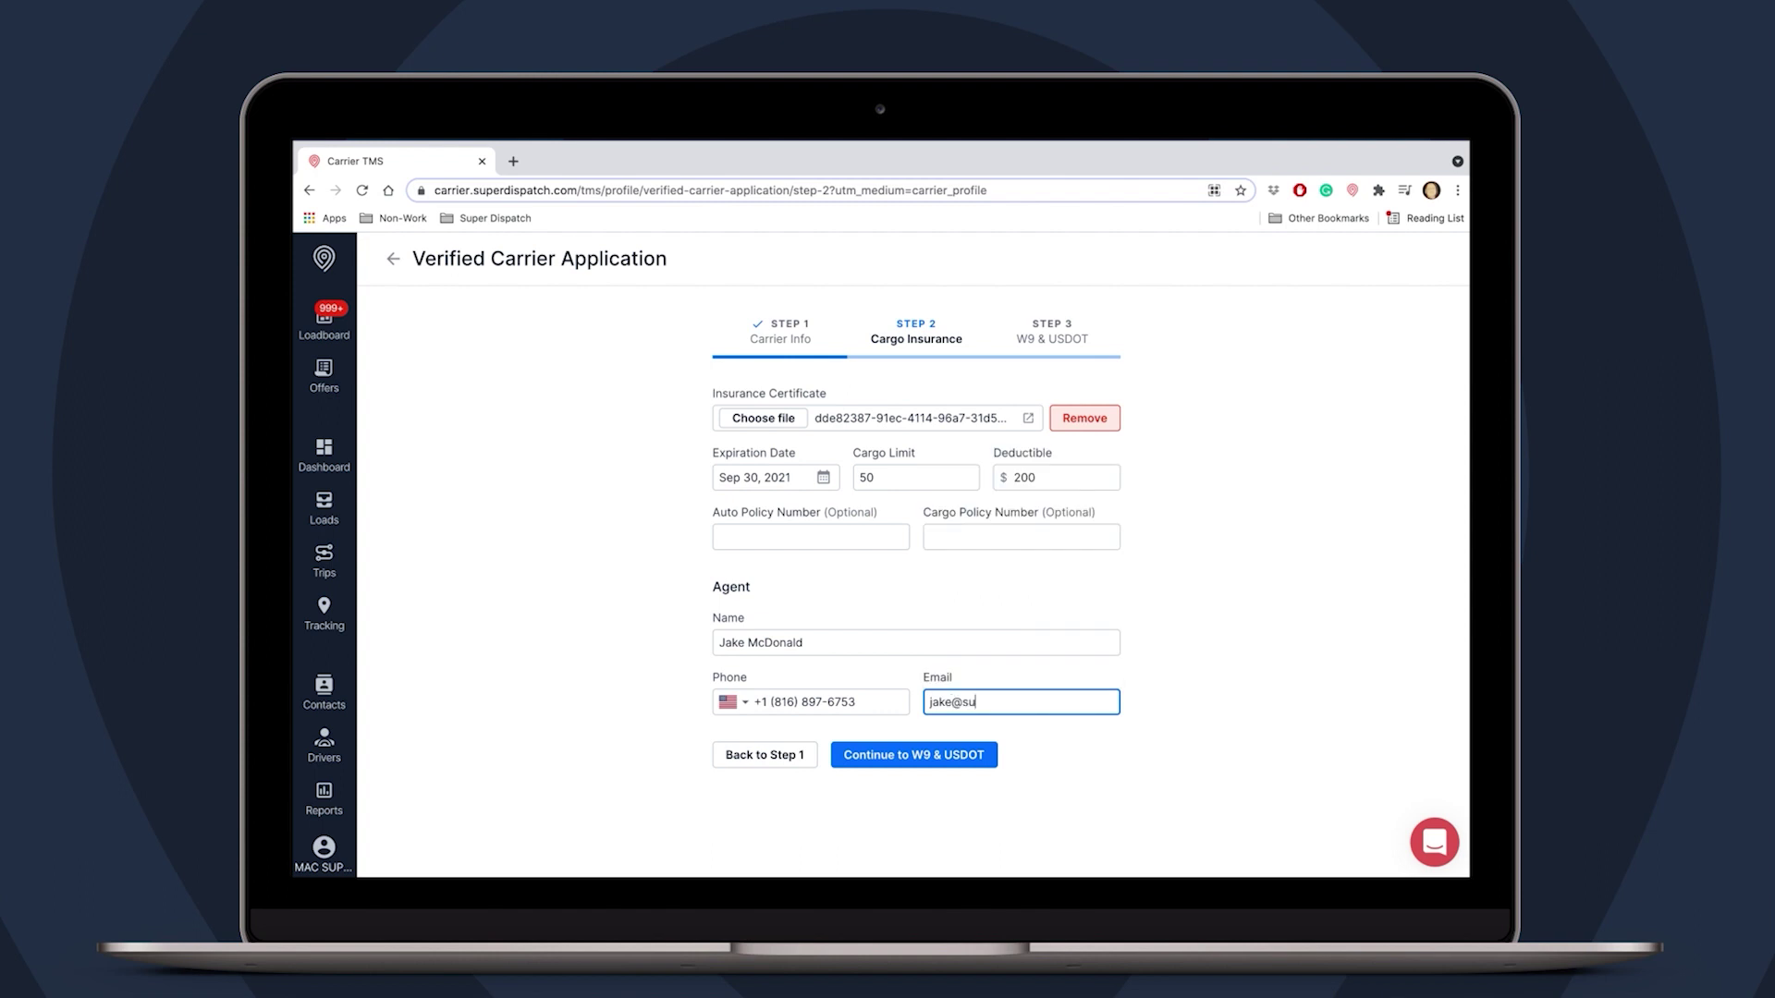
click(935, 758)
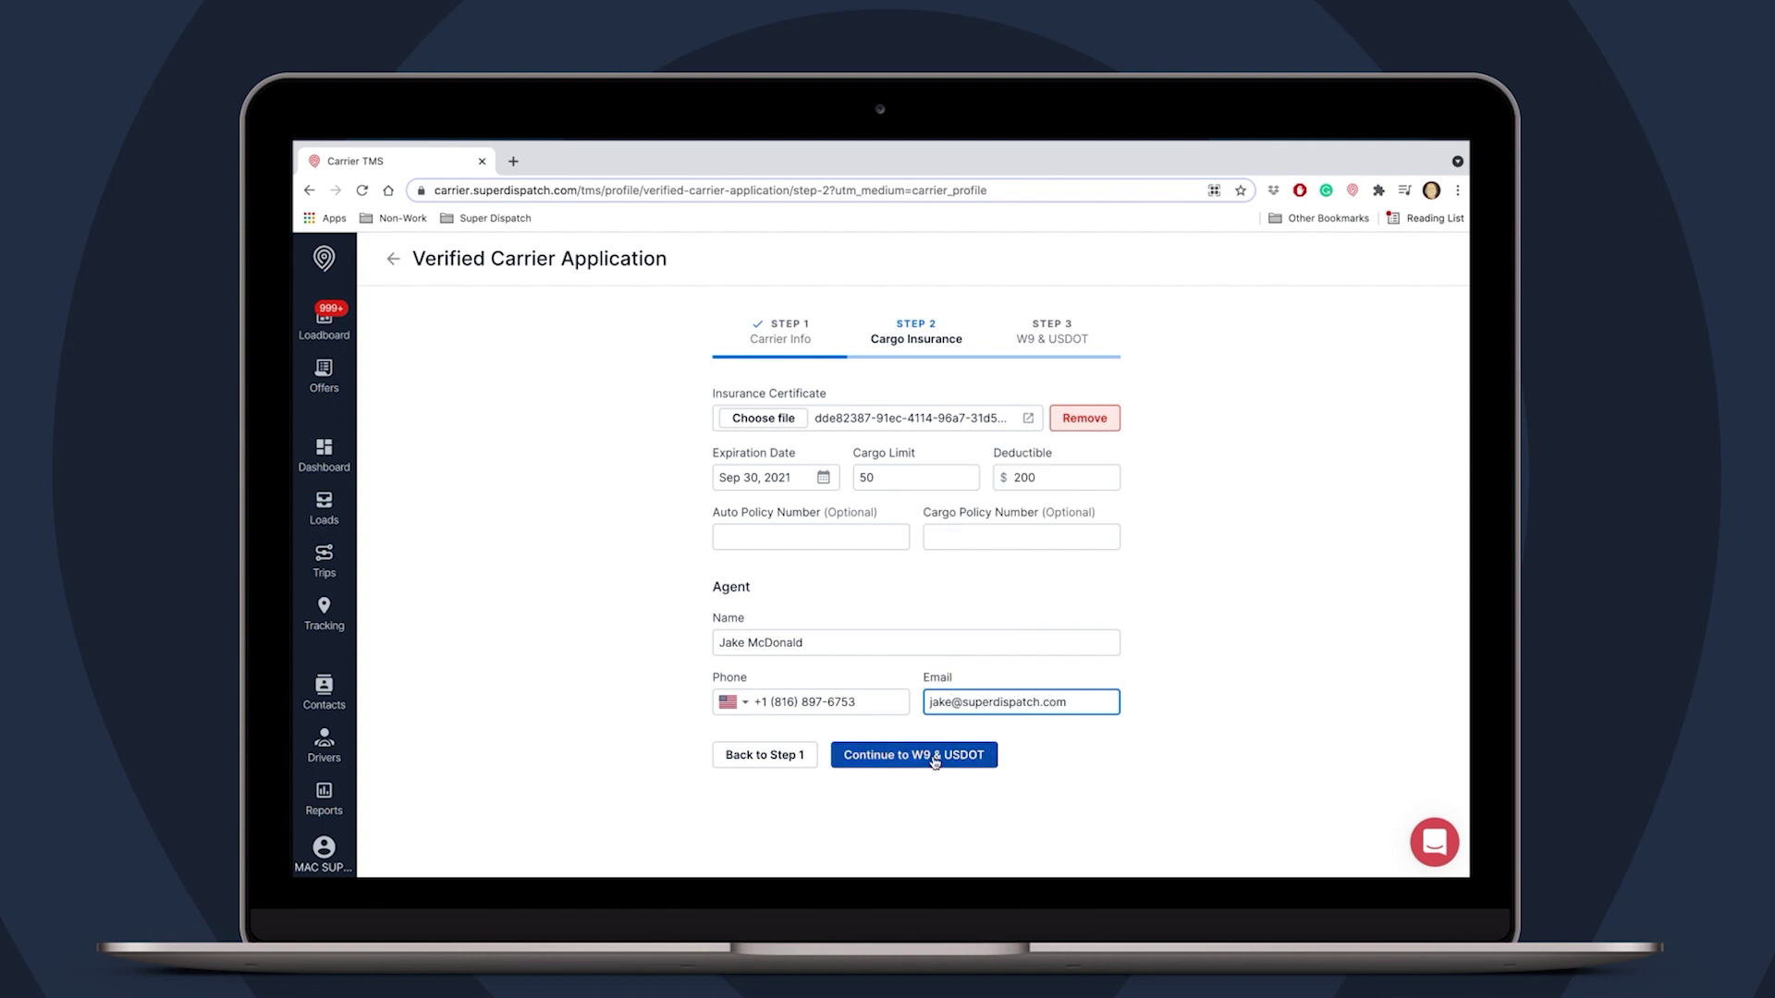
click(934, 758)
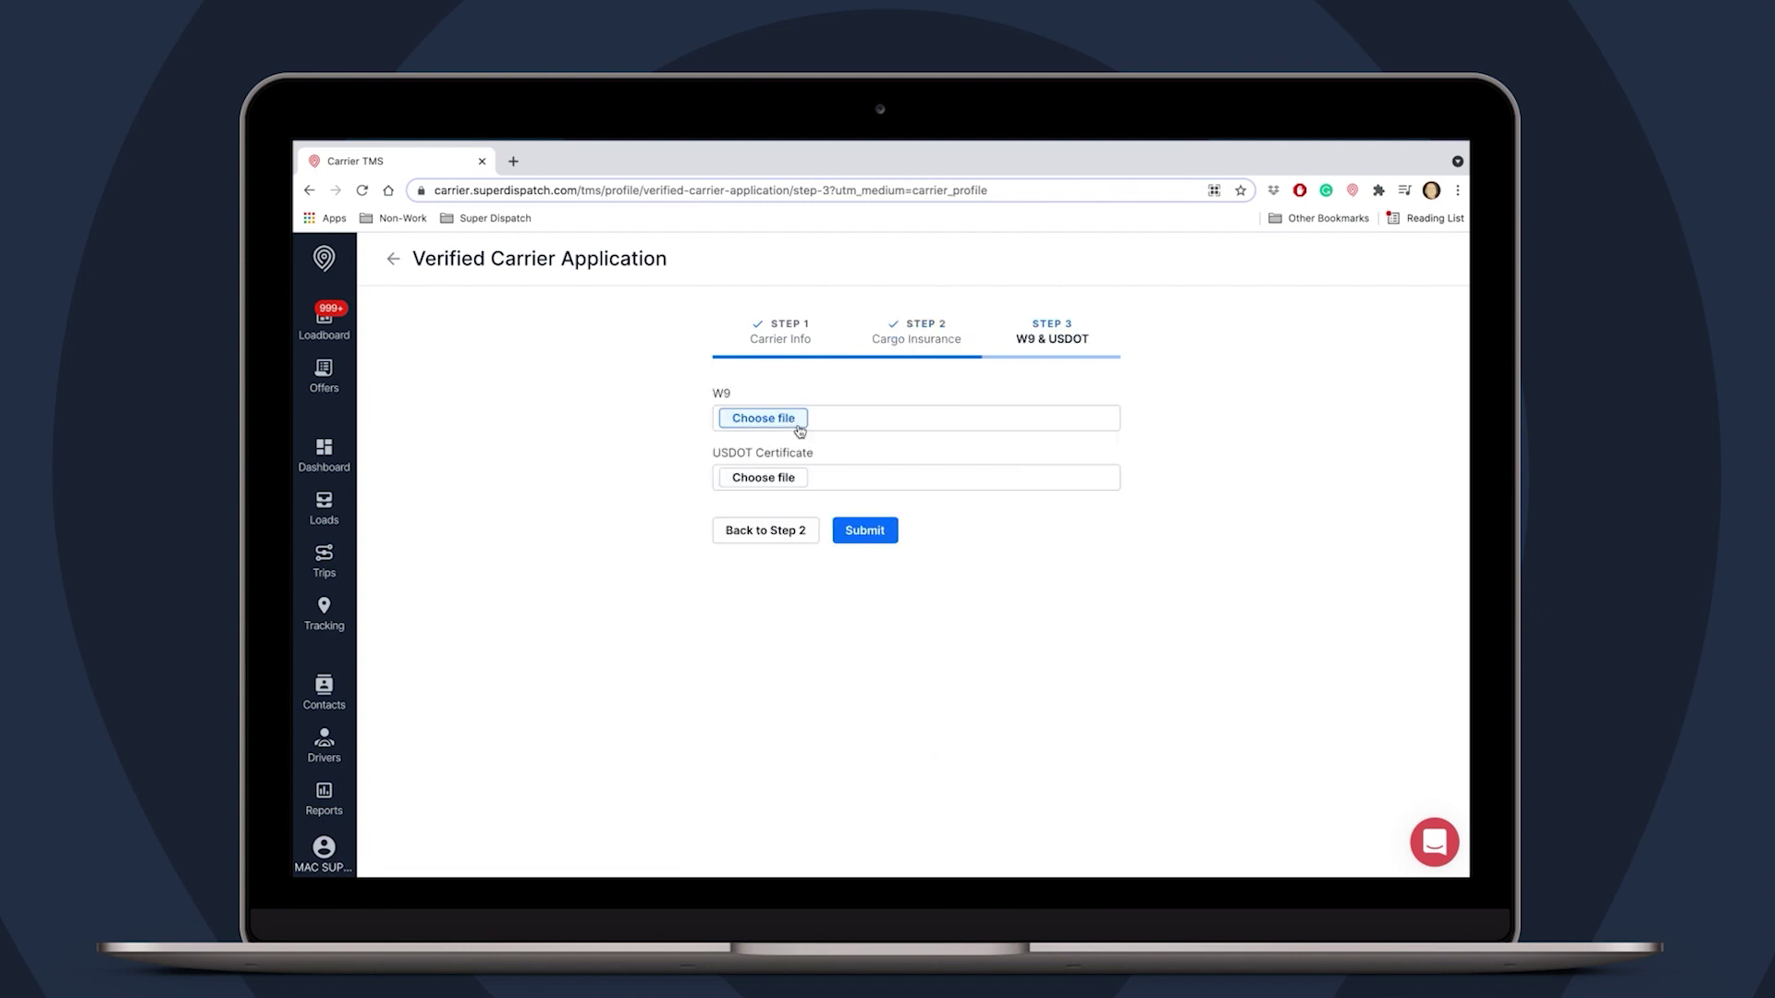
- Attach W9Test.pdf as the W9 file
click(799, 427)
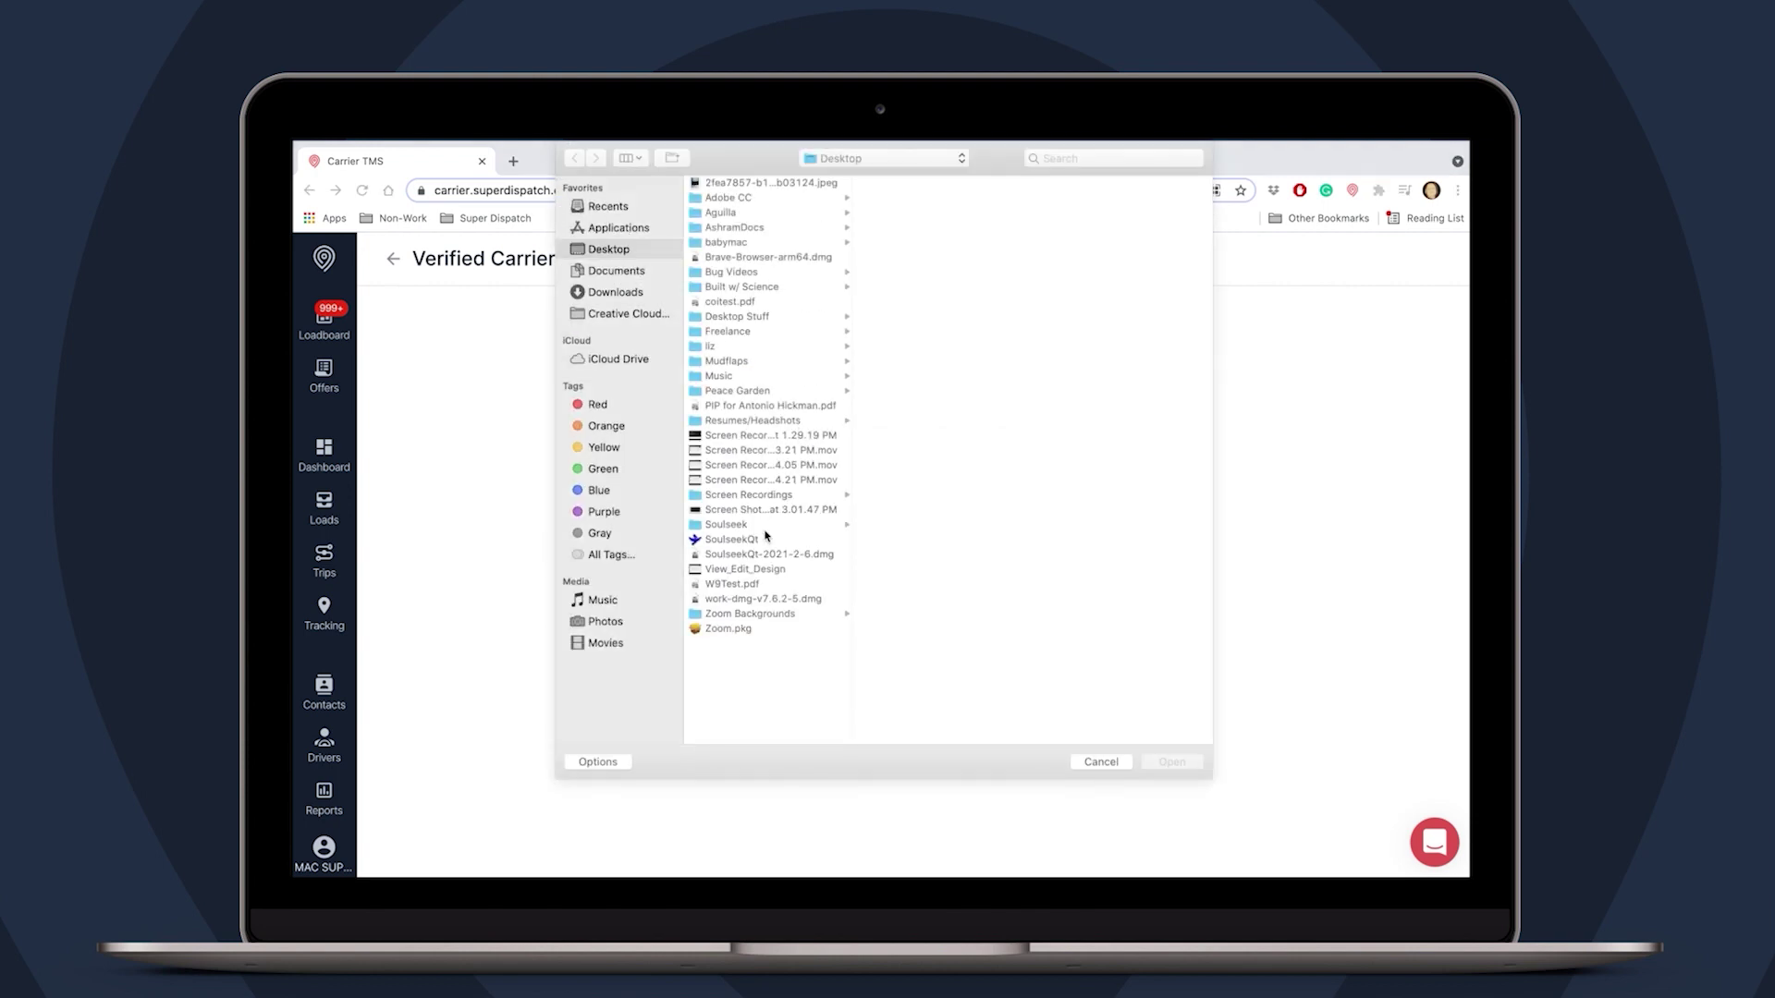
click(745, 585)
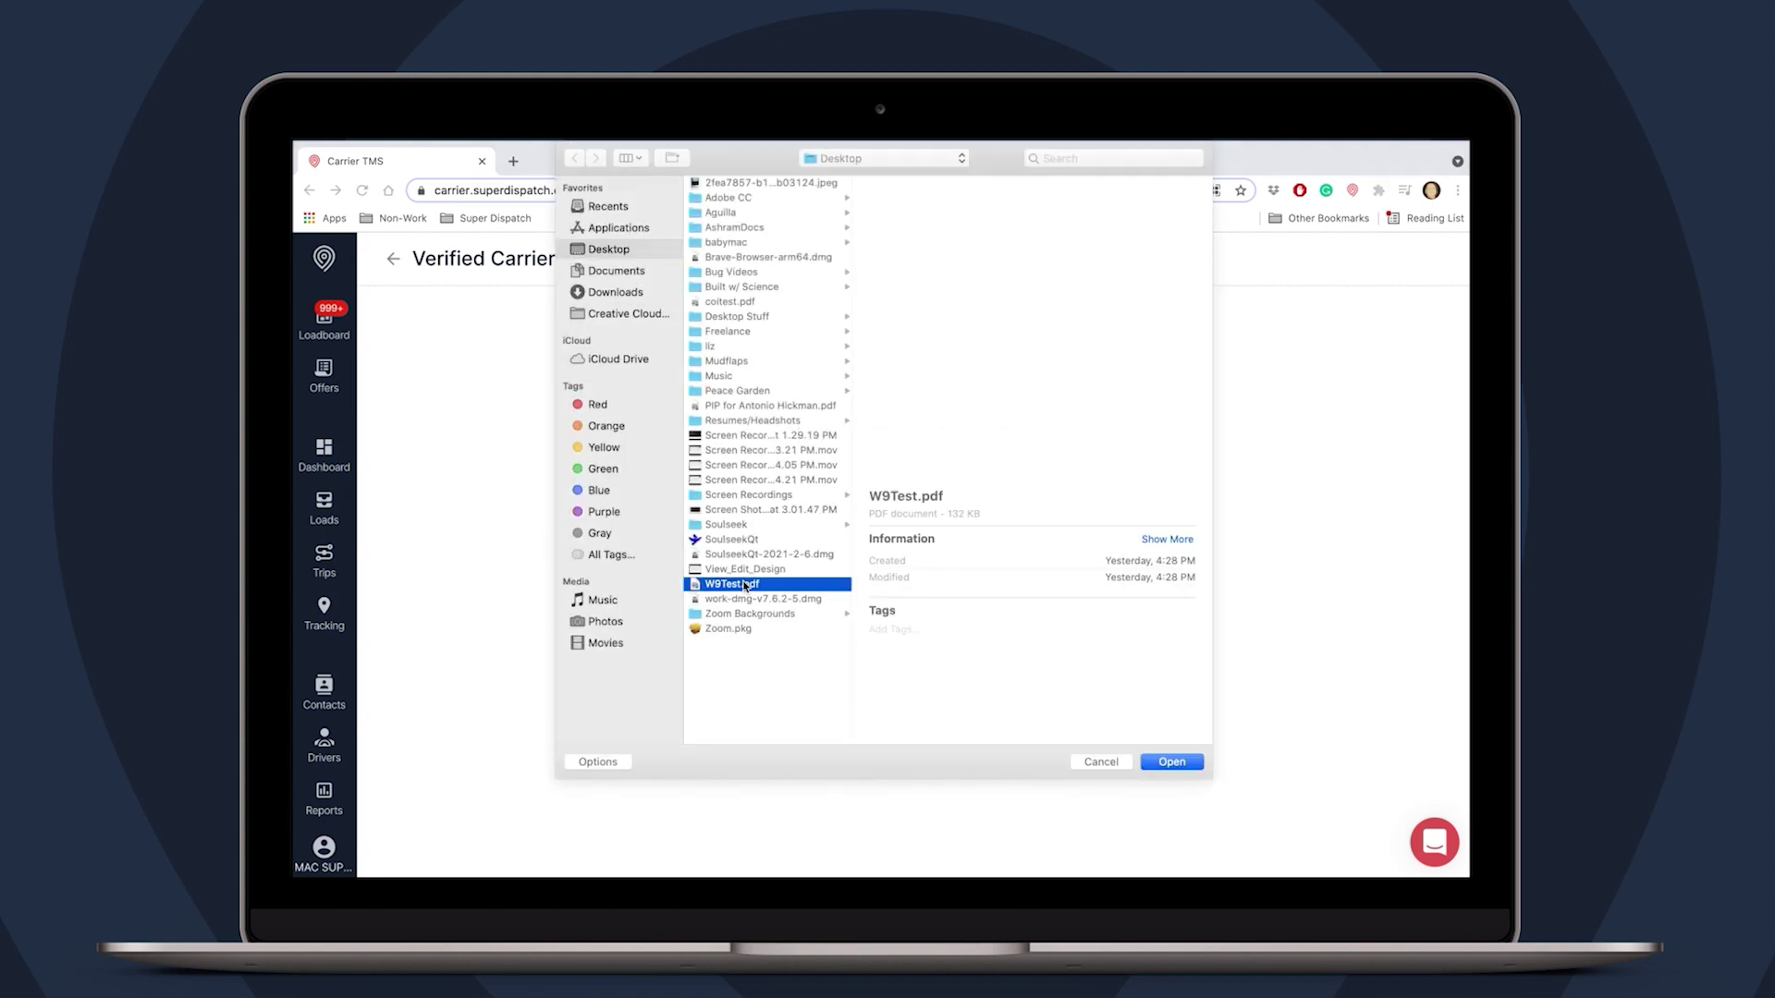
click(1178, 763)
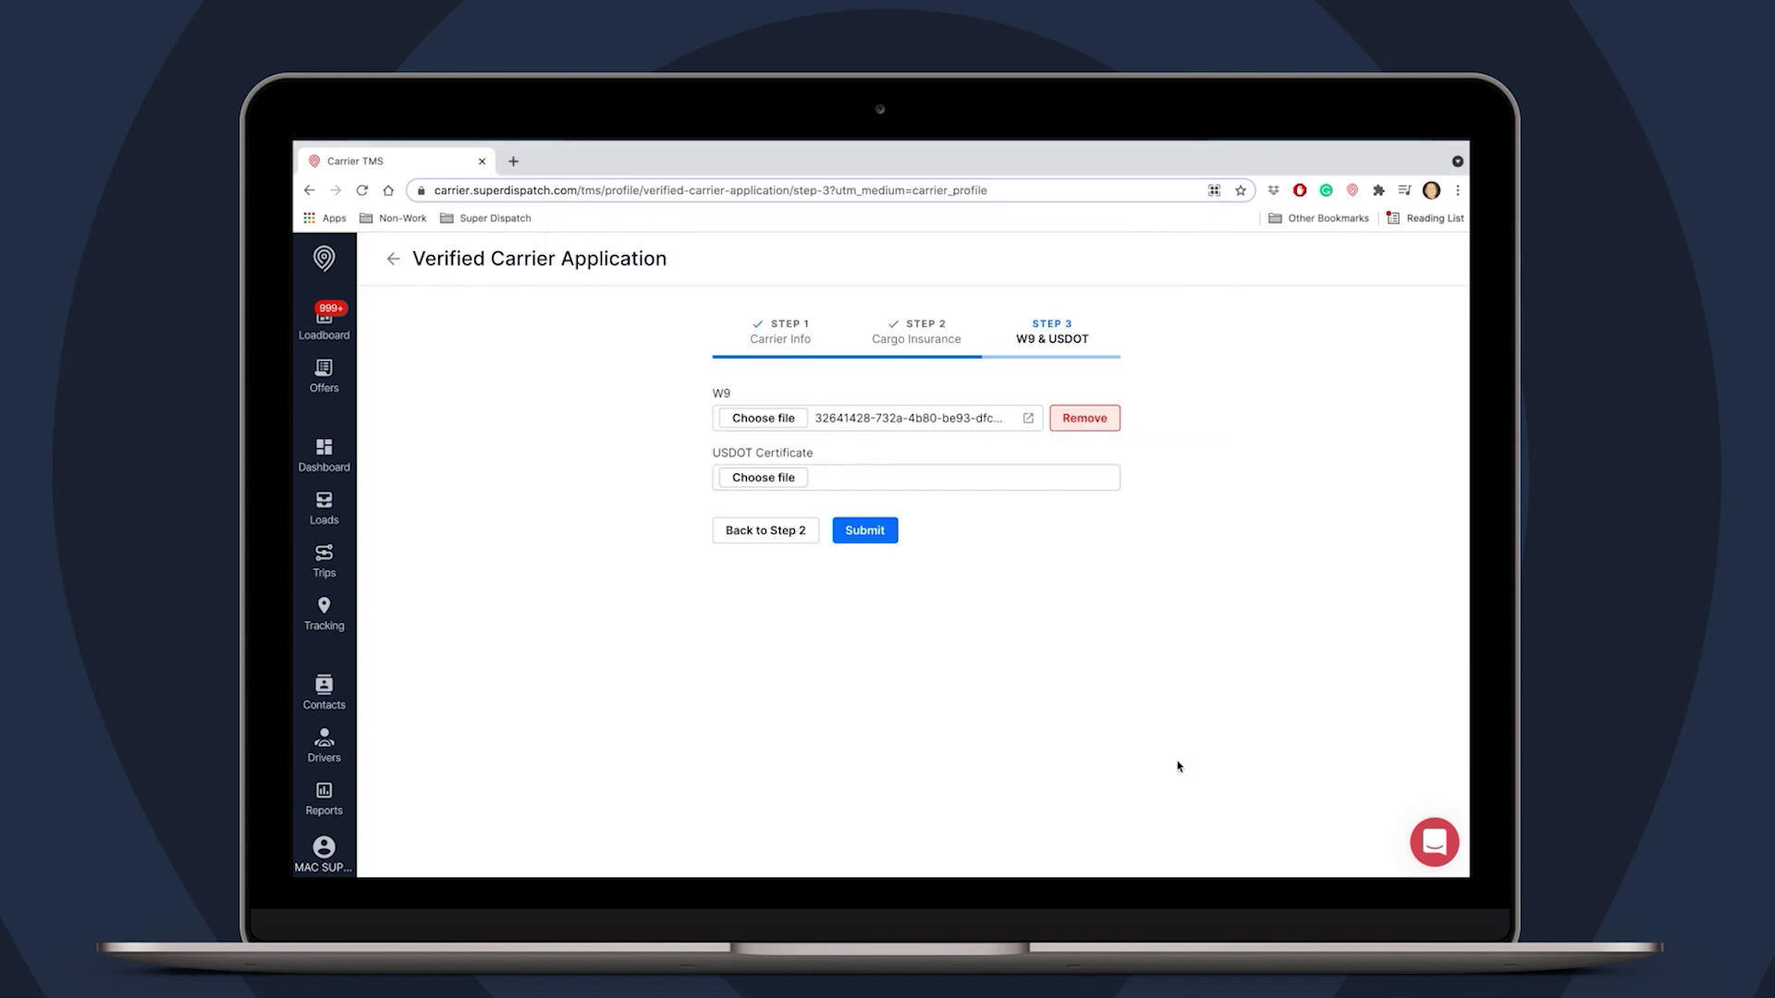
- Attach coitest.pdf as the USDOT certificate and submit the application
click(787, 477)
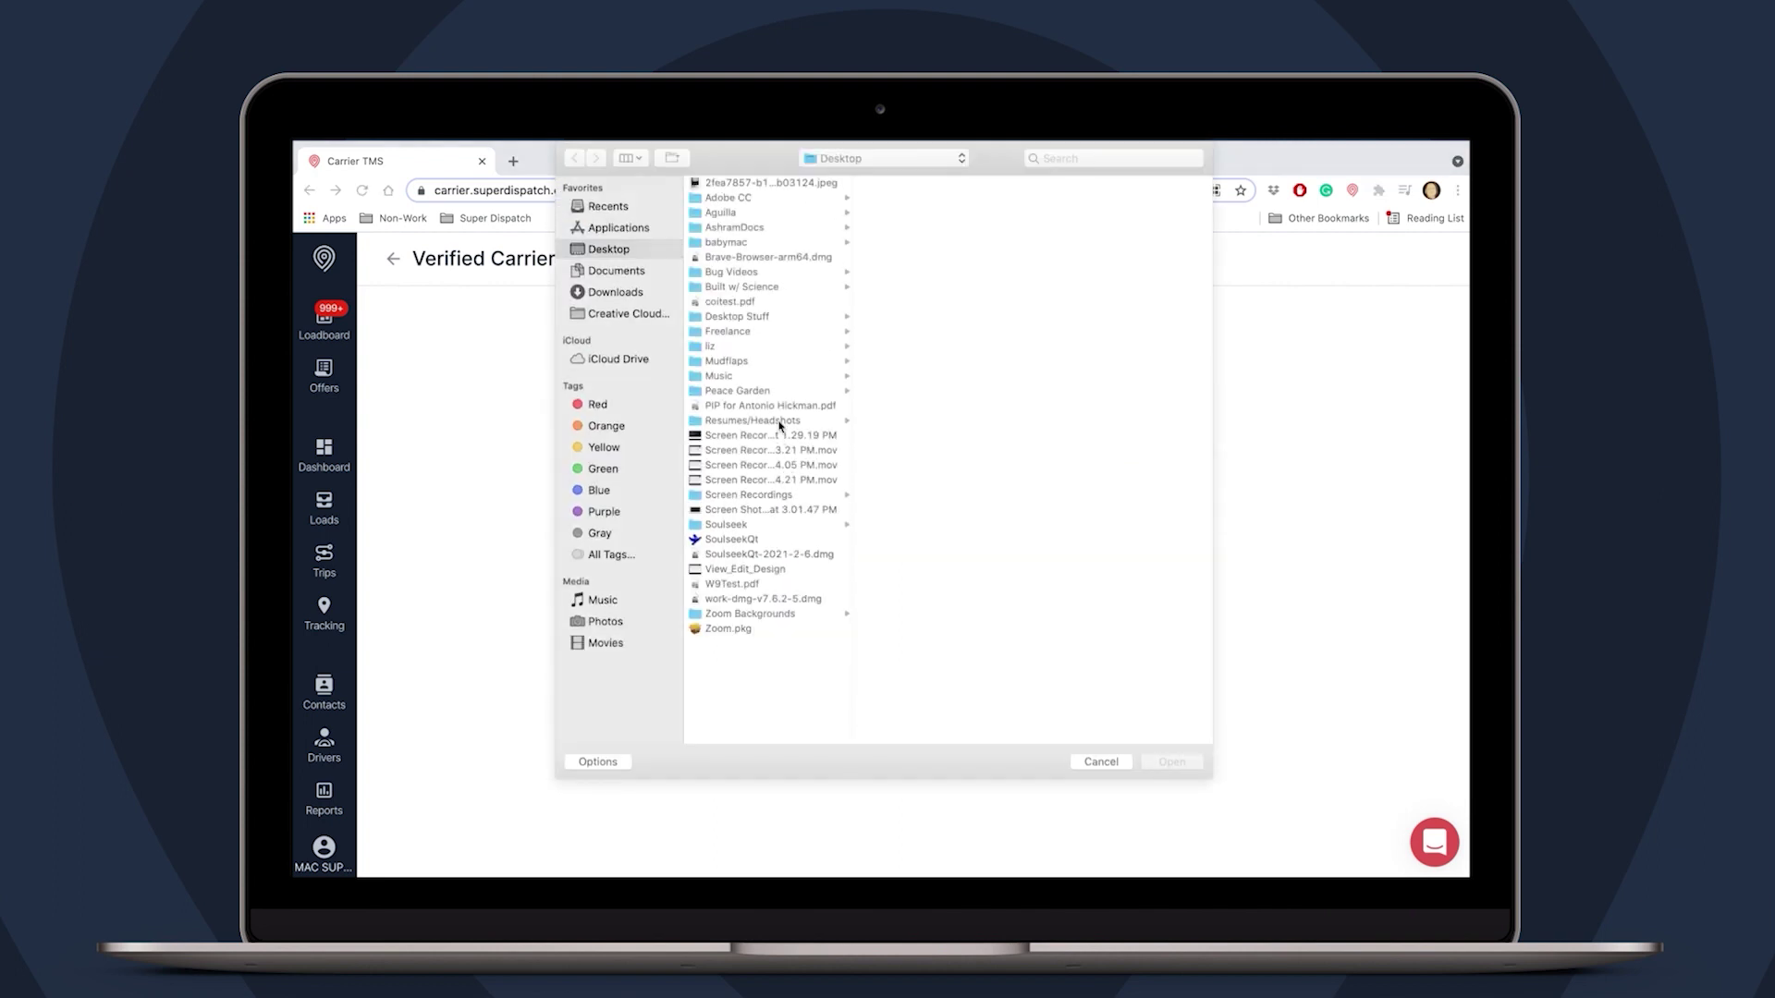
click(749, 302)
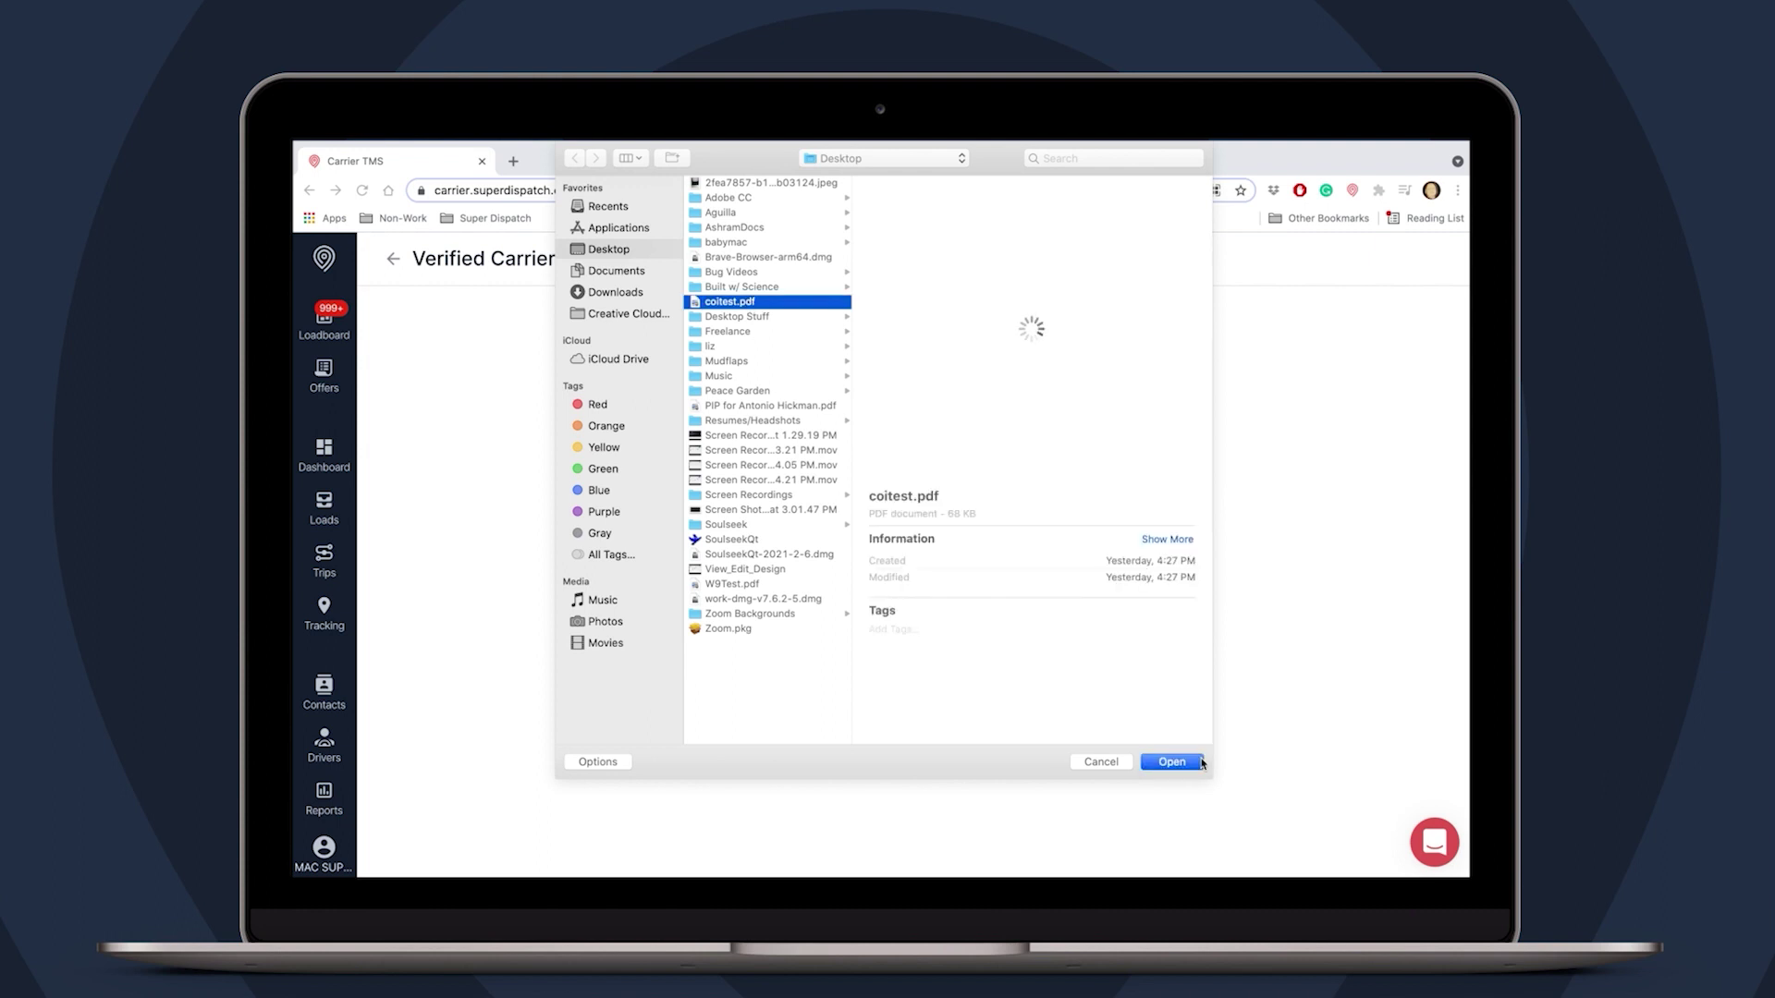
click(1201, 762)
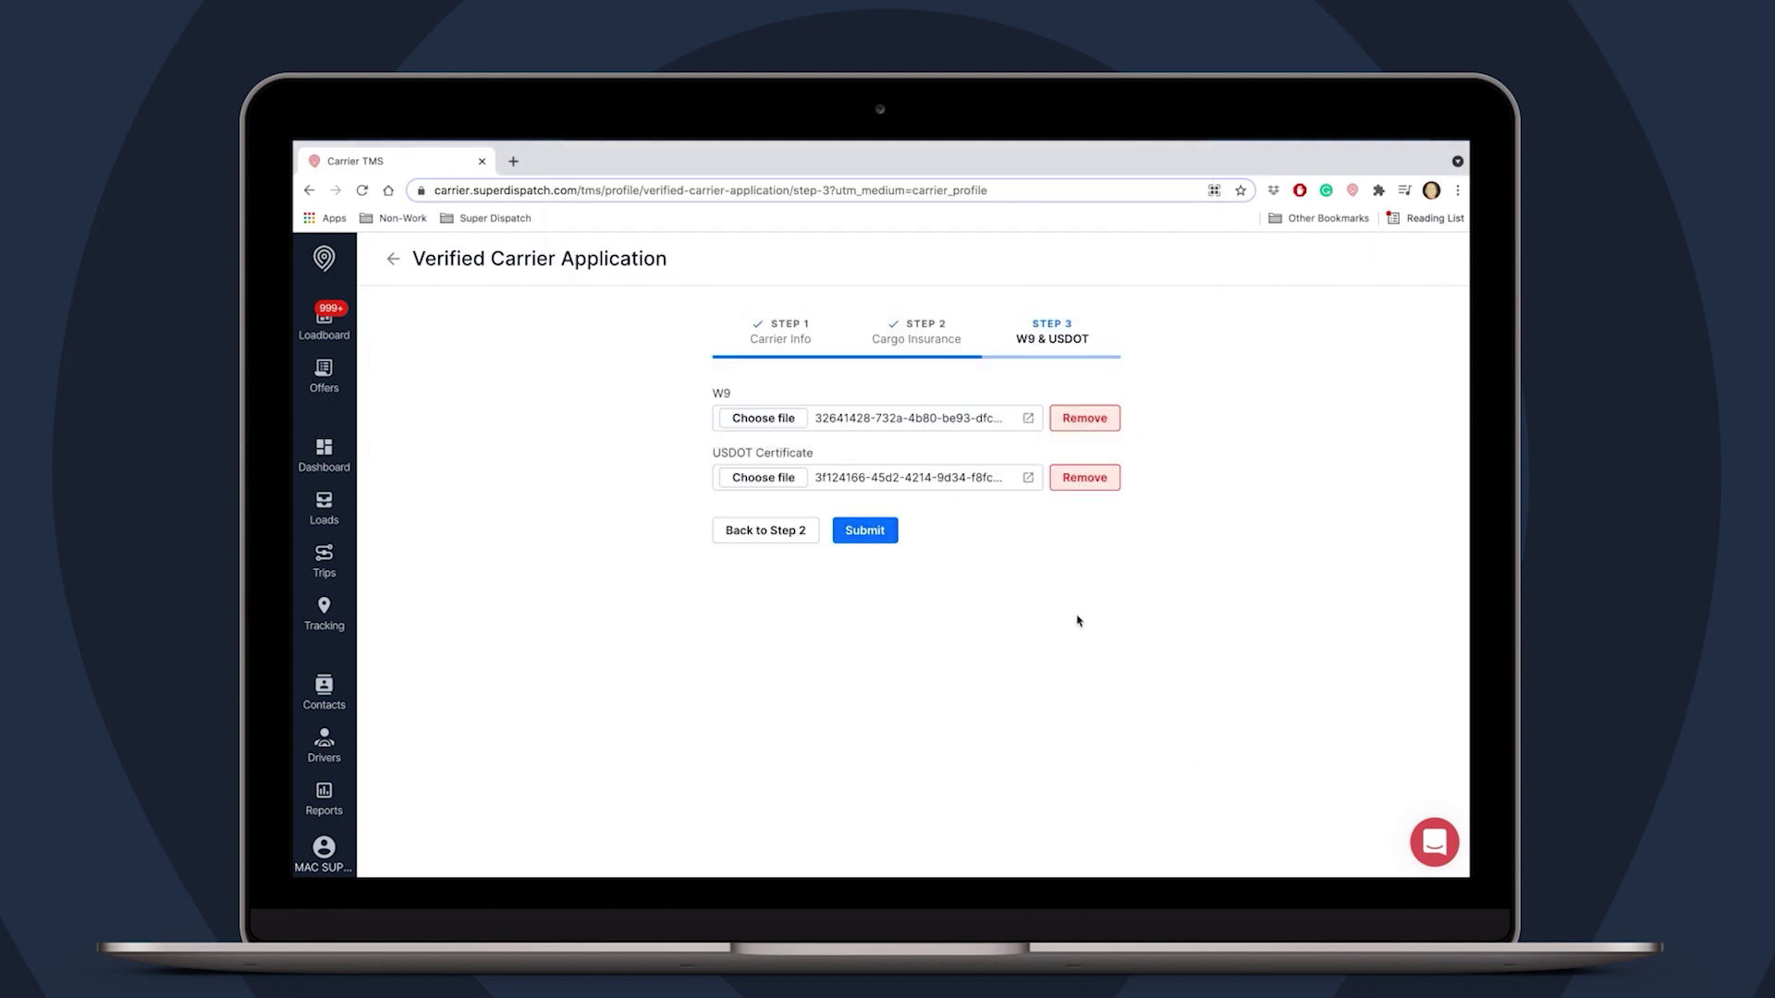
click(873, 538)
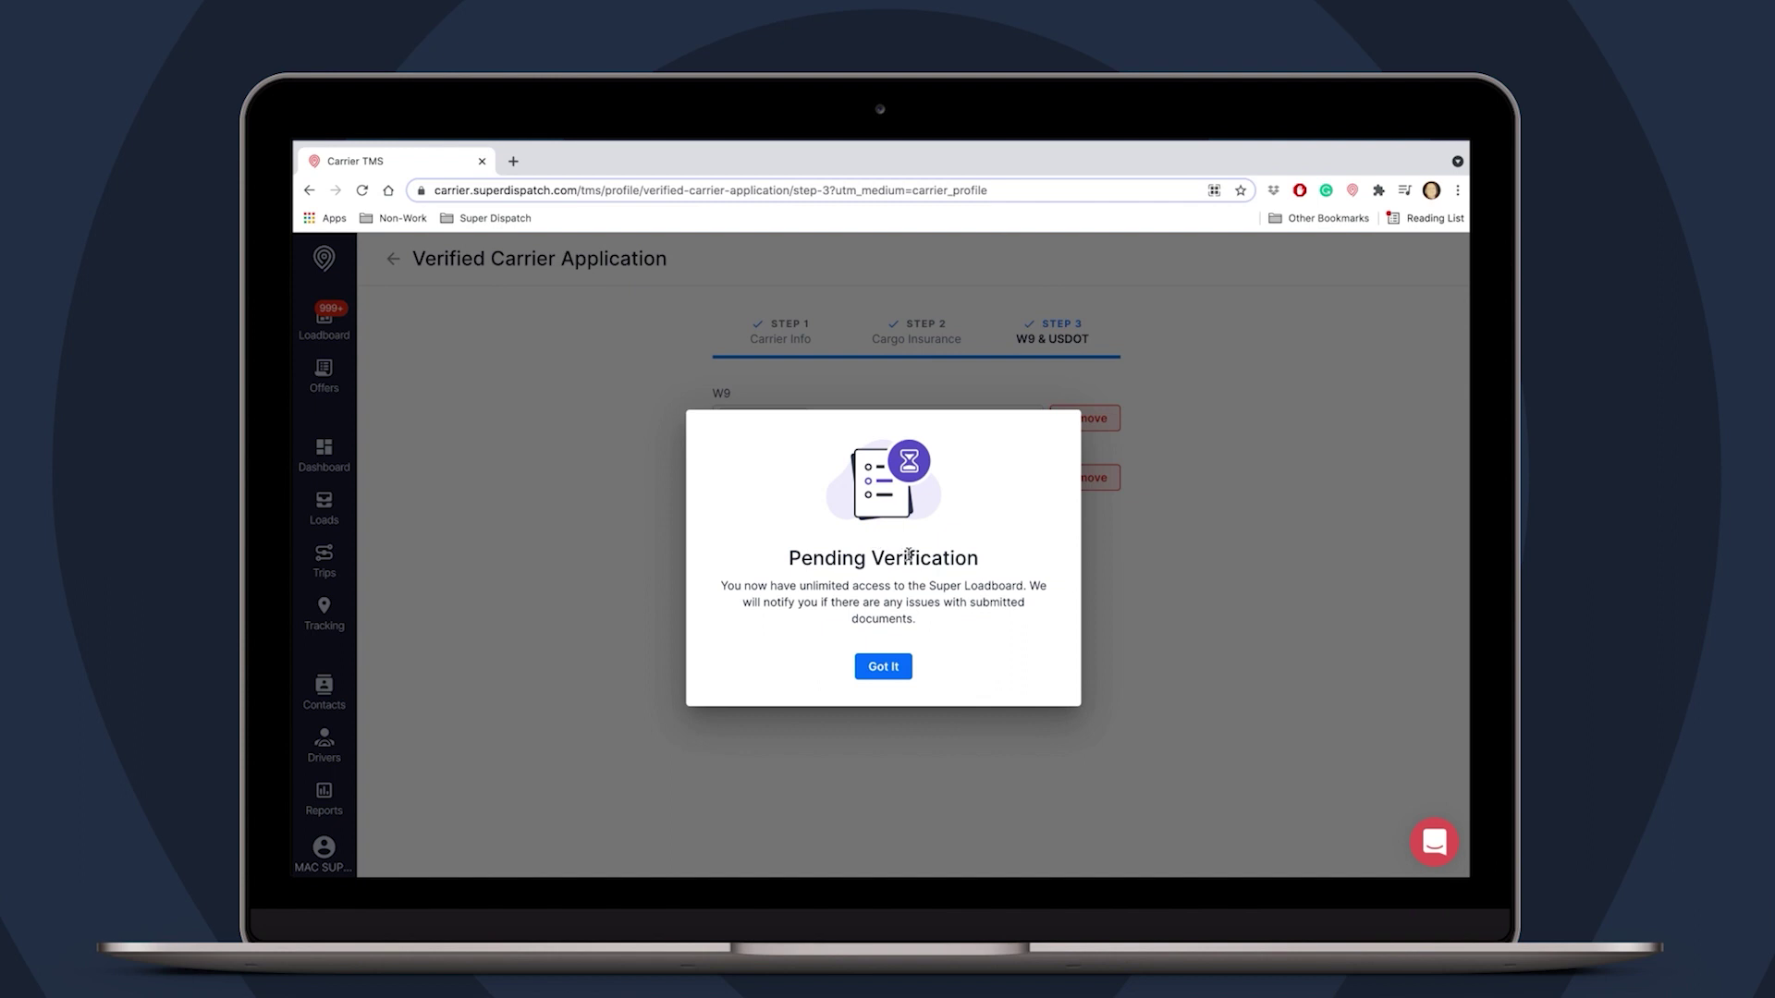
- Read and acknowledge the Pending Verification confirmation dialog
drag(918, 621, 919, 622)
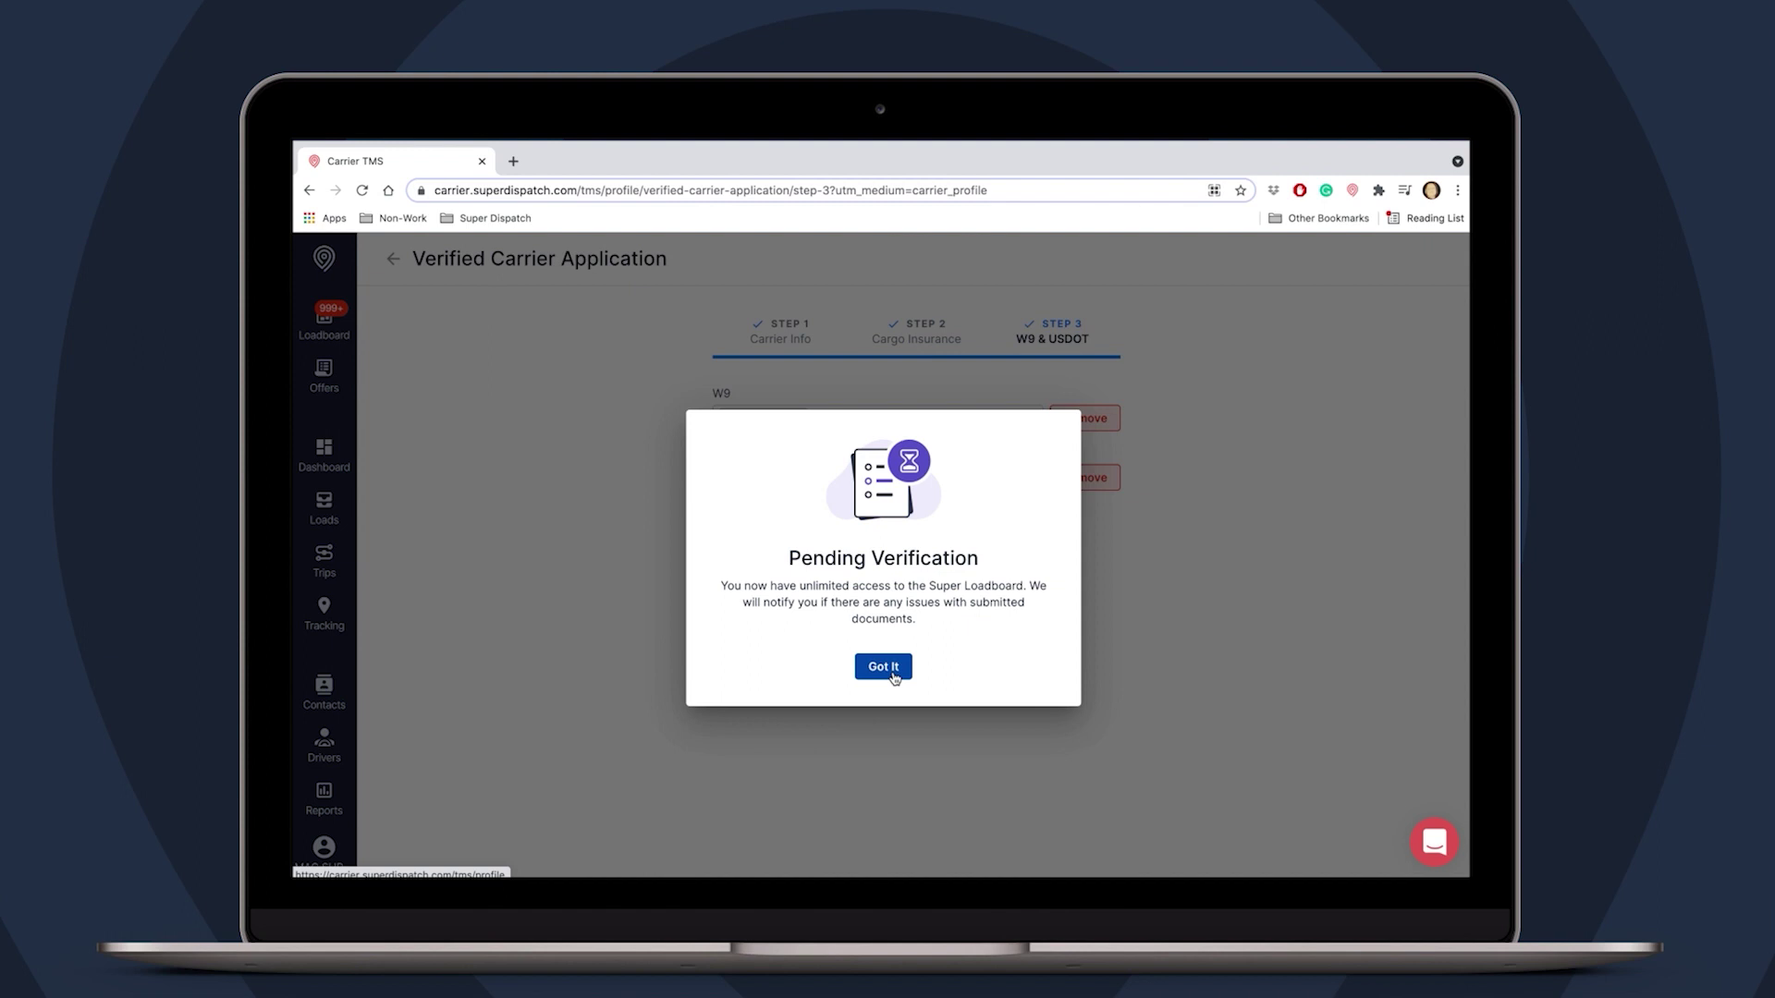
click(894, 677)
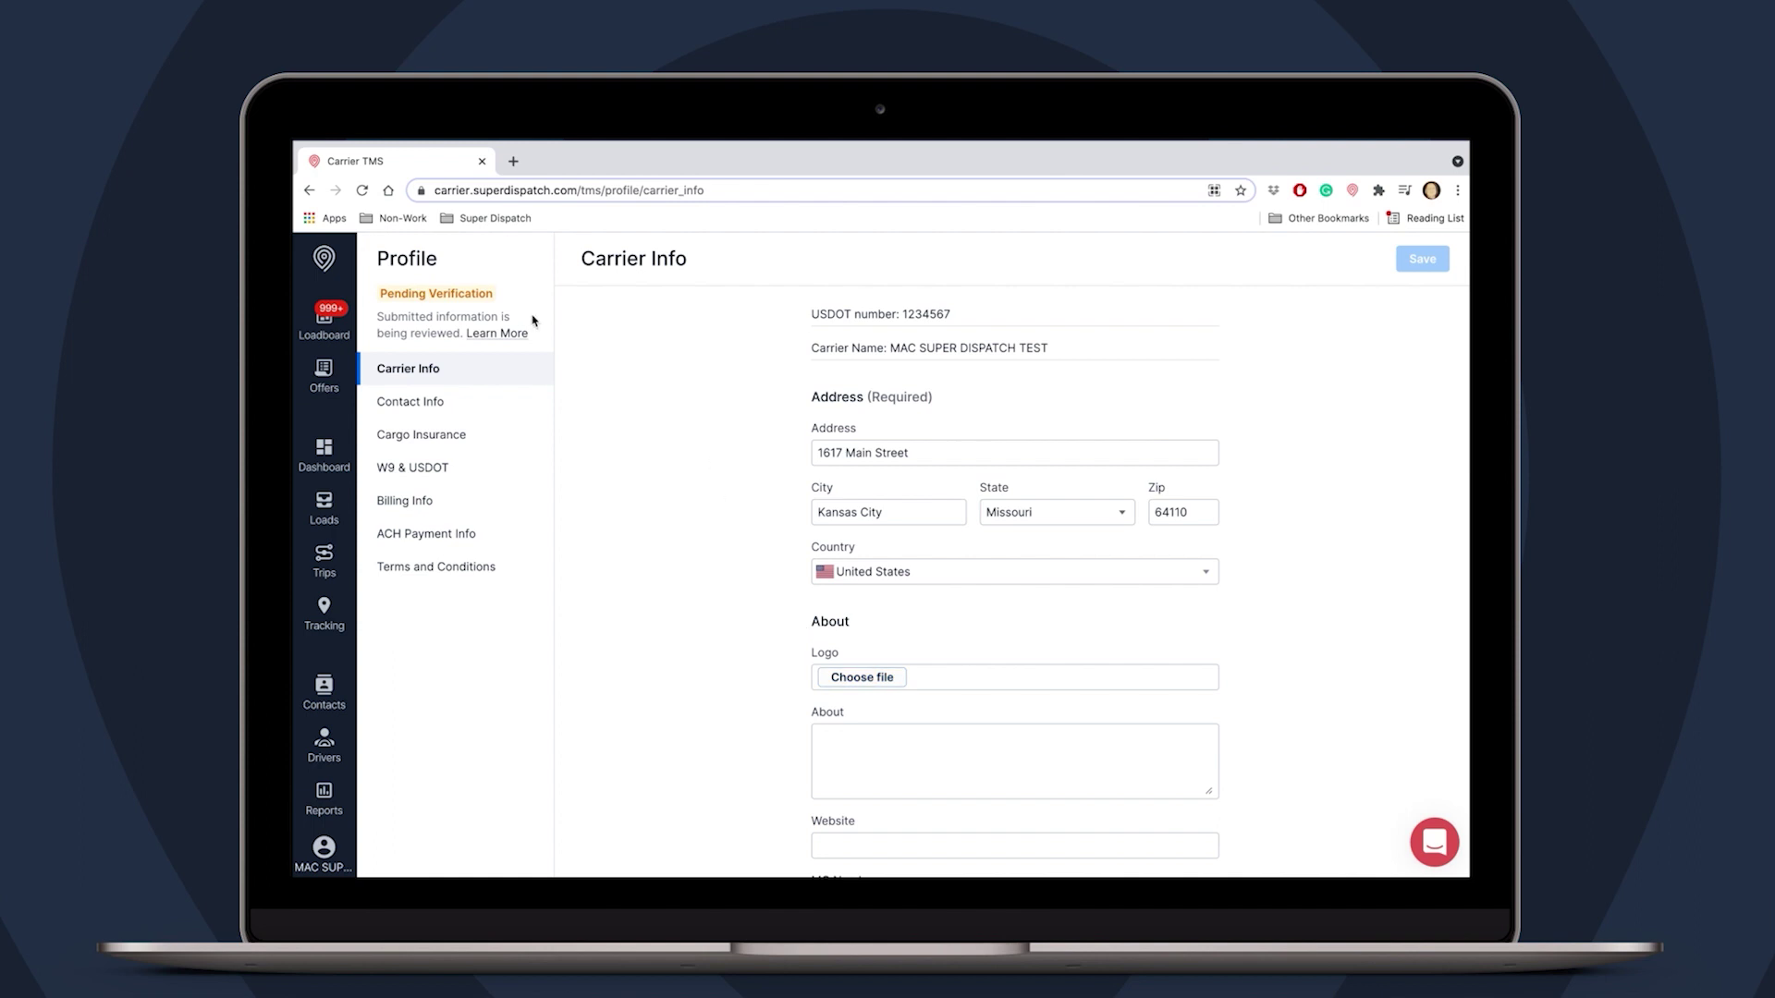
- Check the Pending Verification status shown on the carrier profile
drag(459, 294, 375, 297)
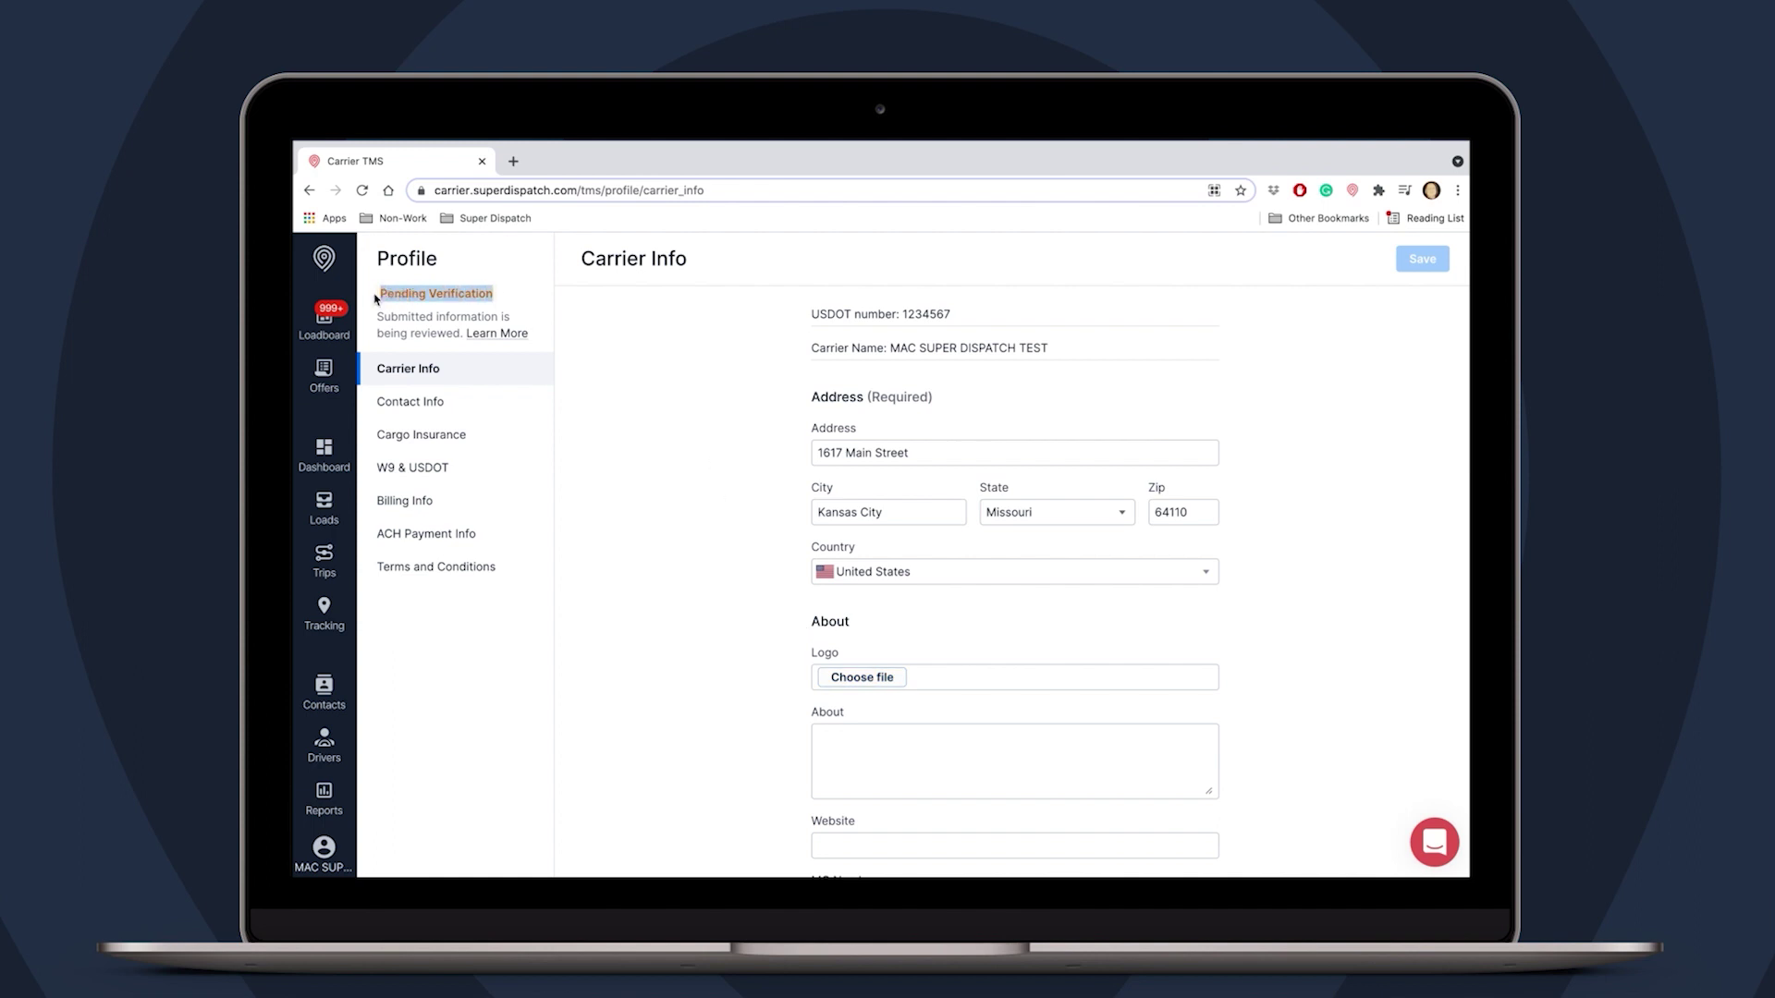